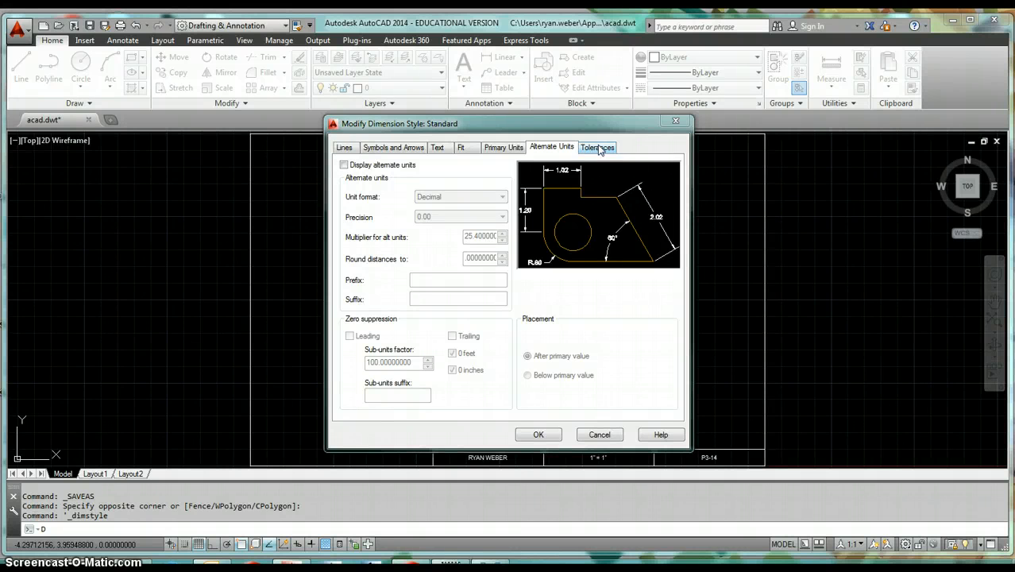
- Reopen the Standard dimension style for modification and turn on display of alternate units
left_click(599, 435)
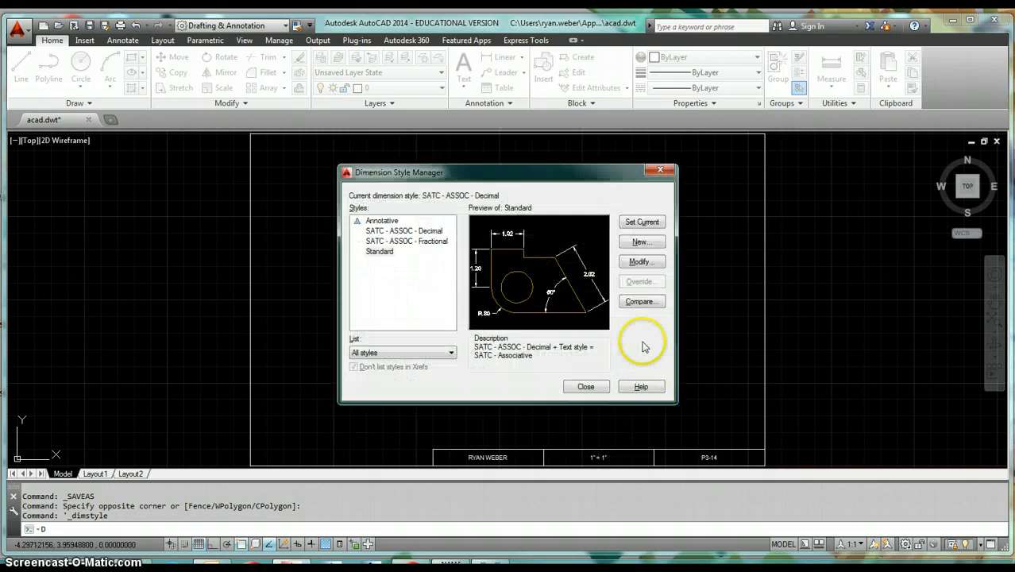
left_click(586, 389)
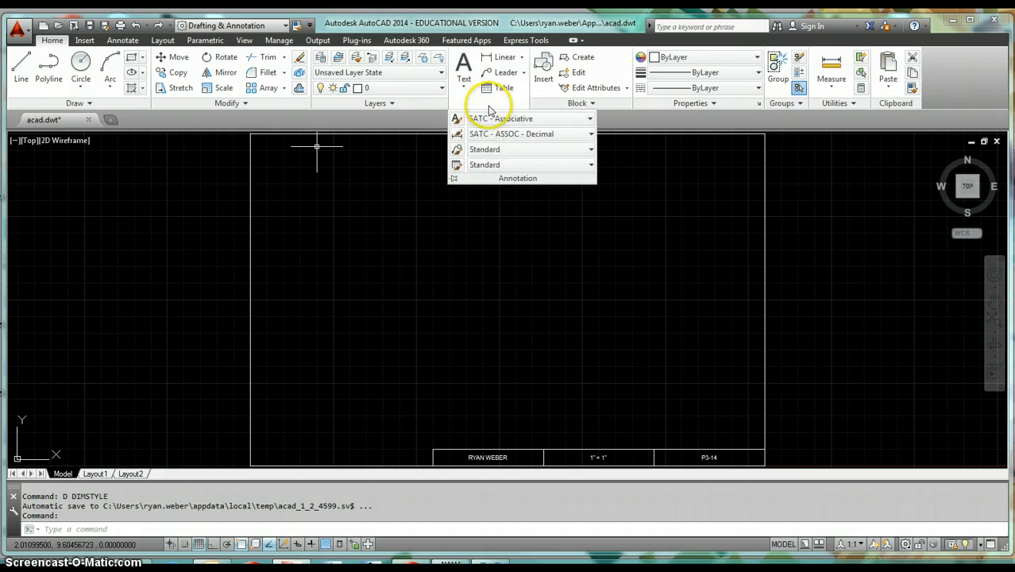
left_click(483, 104)
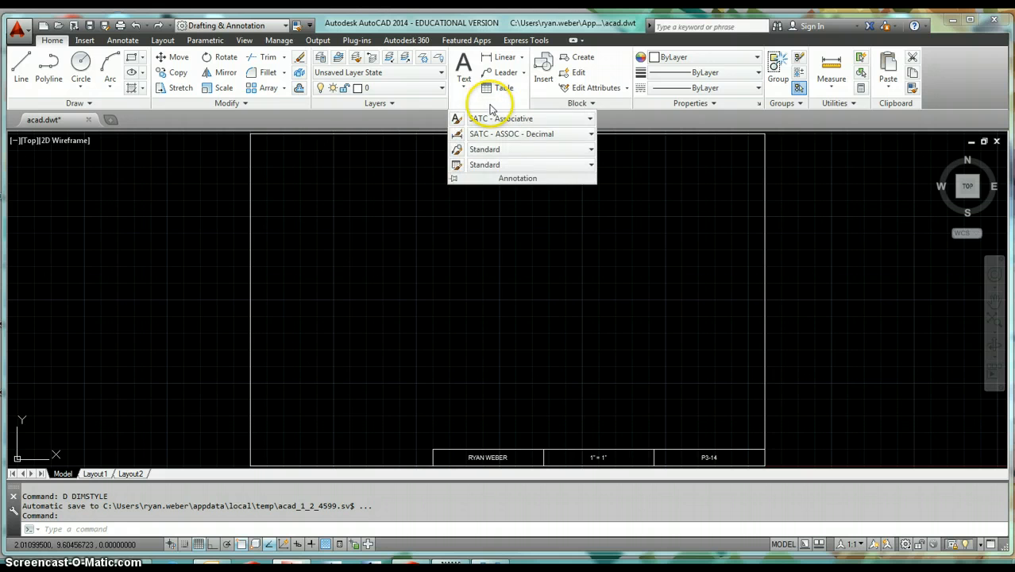
left_click(457, 136)
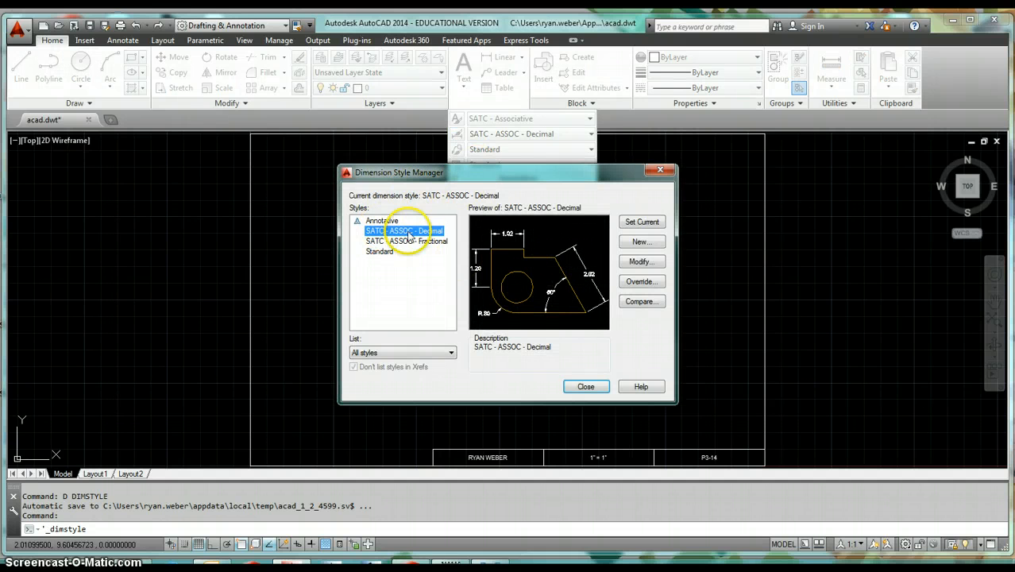
left_click(380, 252)
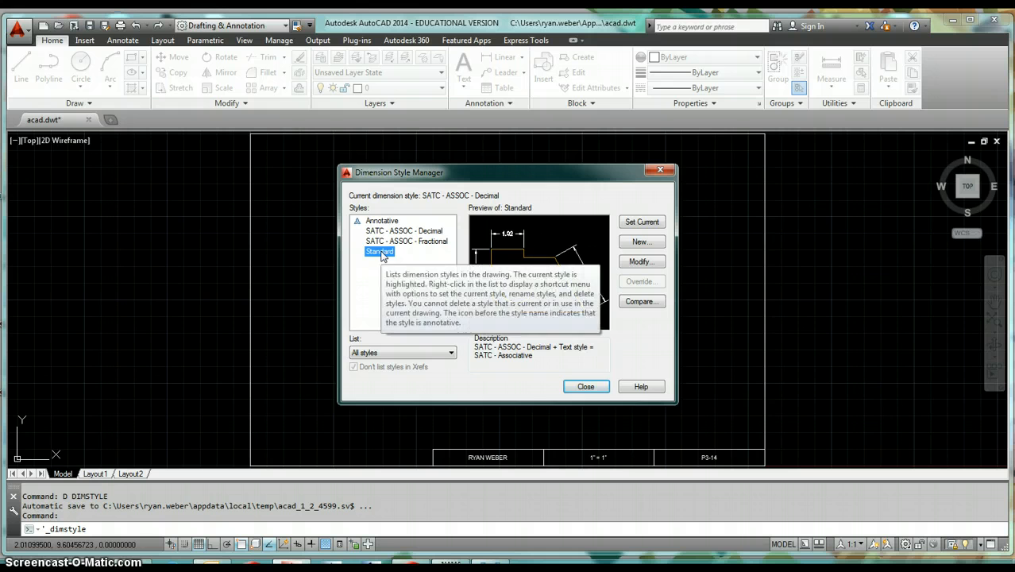
left_click(643, 262)
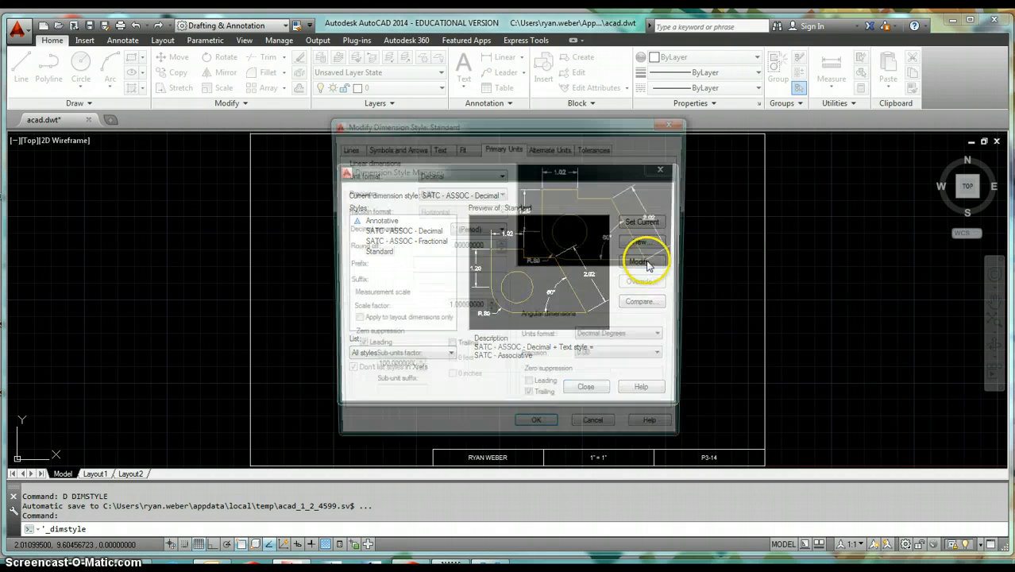
left_click(544, 149)
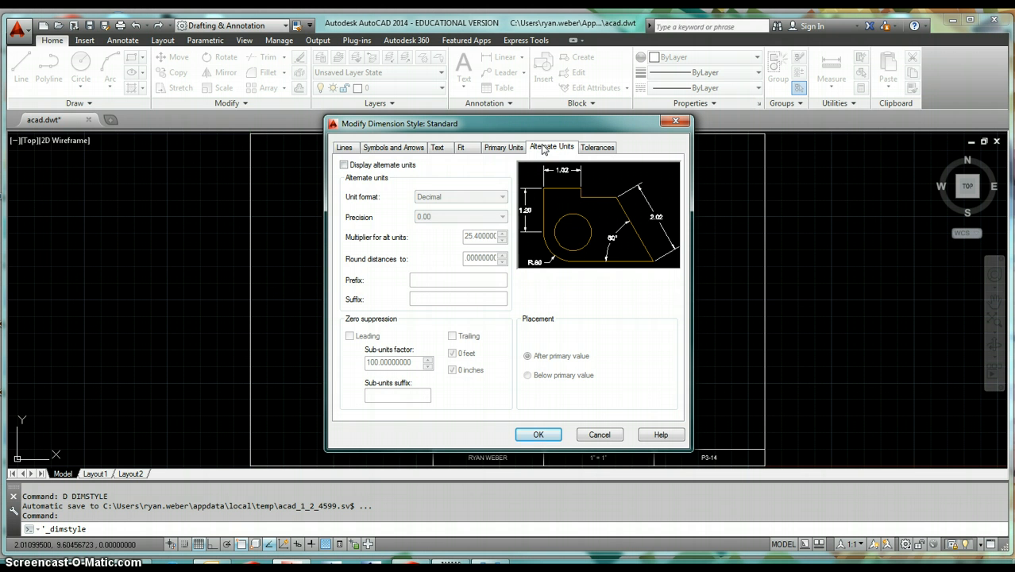
left_click(344, 165)
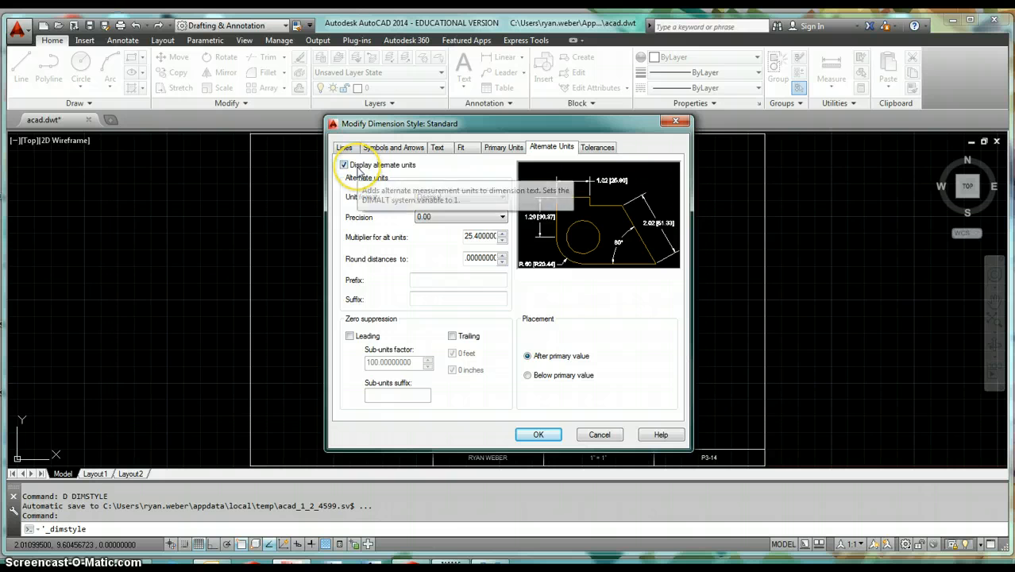
- Set alternate units to Fractional Stacked with 0 1/16 precision and a multiplier of 1
left_click(455, 198)
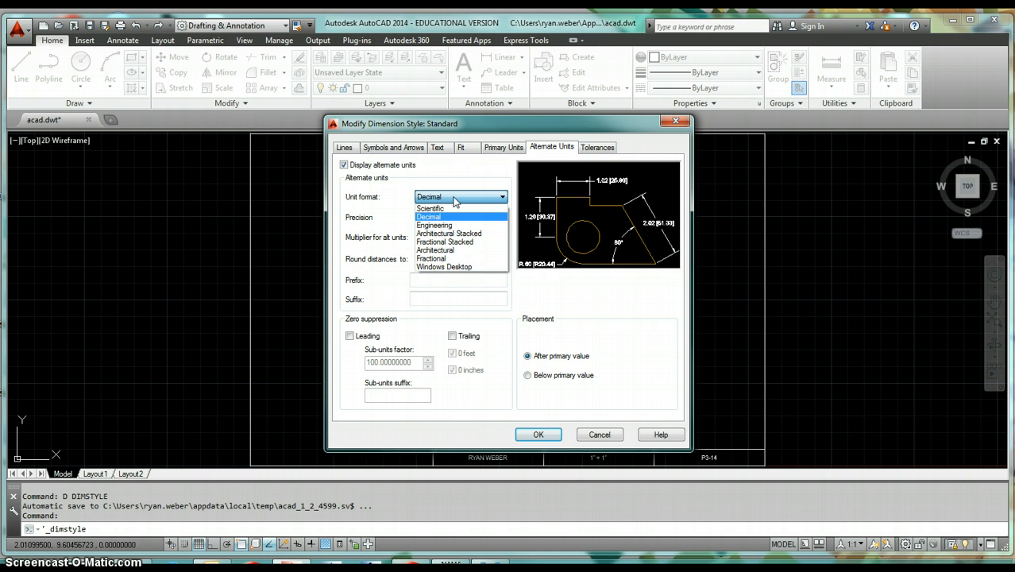
left_click(467, 242)
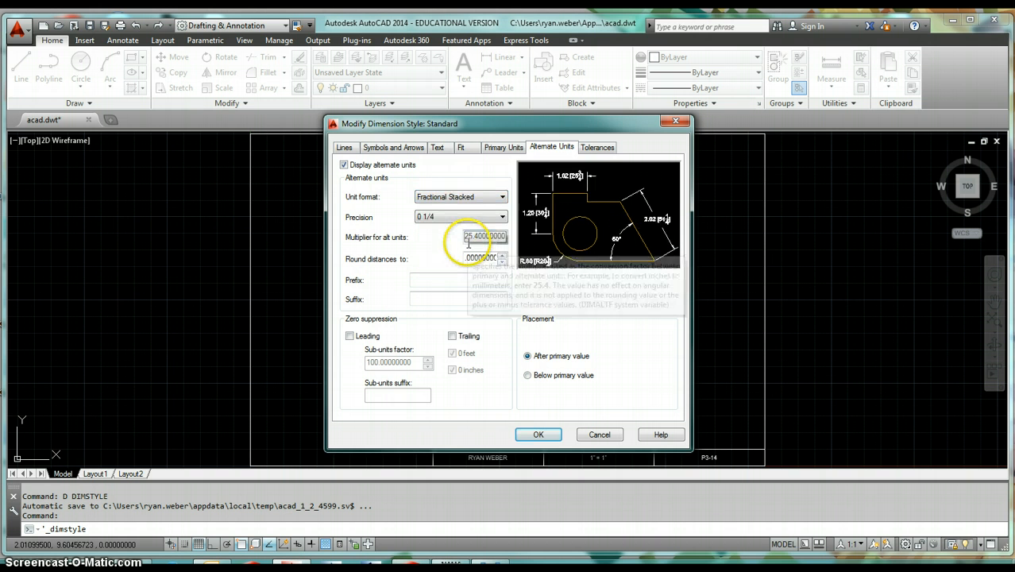
left_click(462, 218)
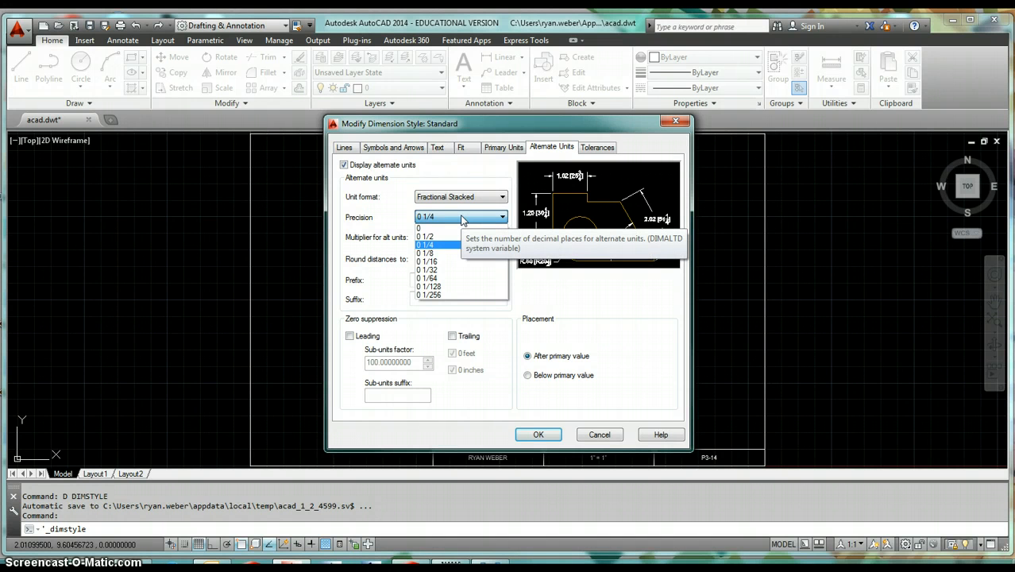
left_click(446, 261)
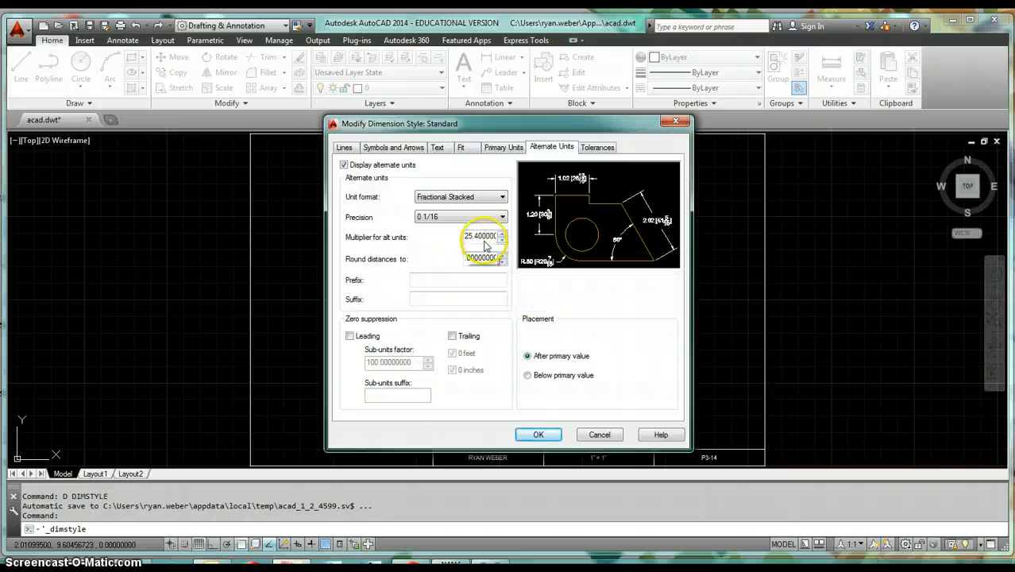
double_click(487, 236)
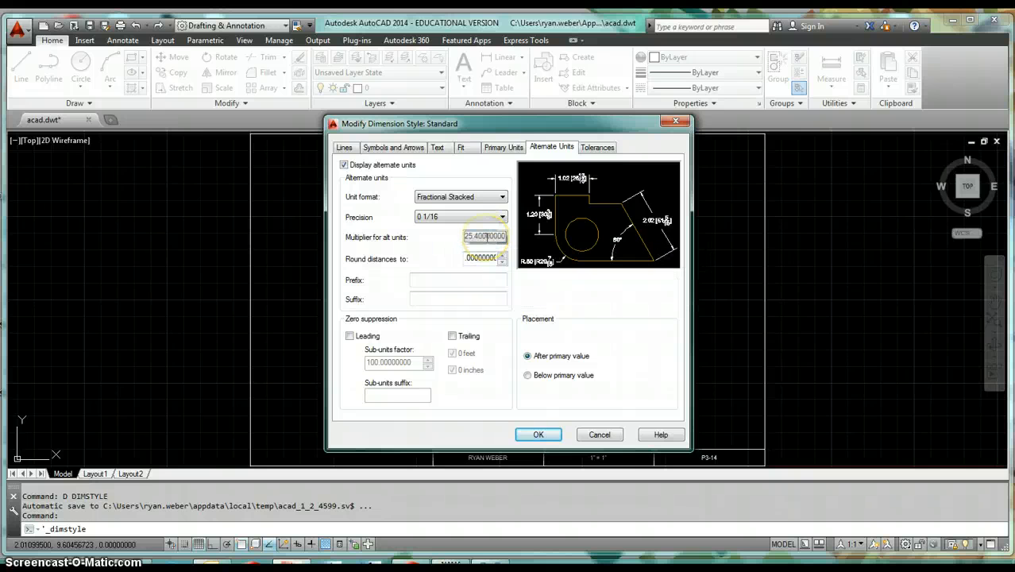
type("1")
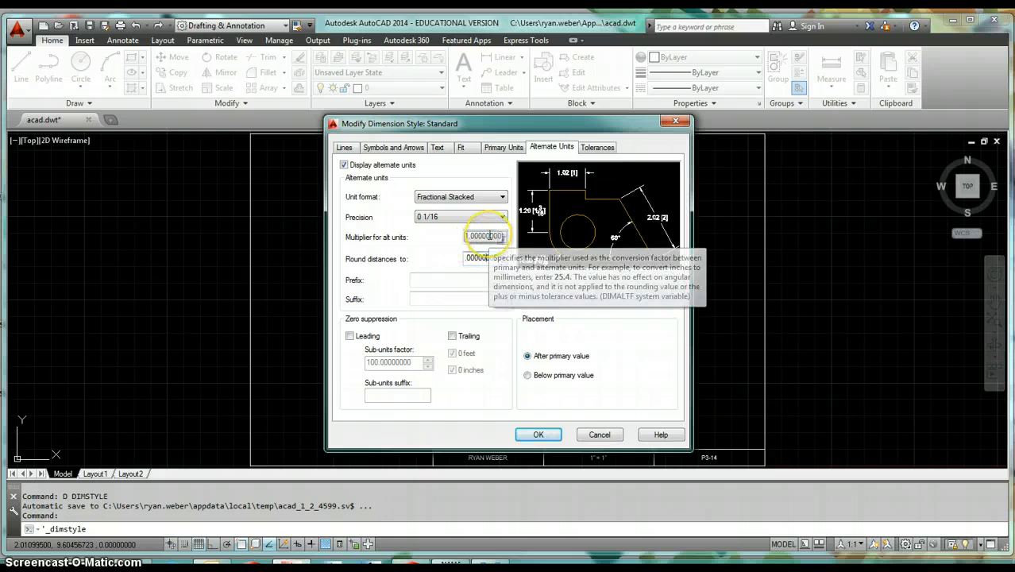
- Set alternate units to Decimal with 0.00 precision and a multiplier of 25.4
left_click(463, 198)
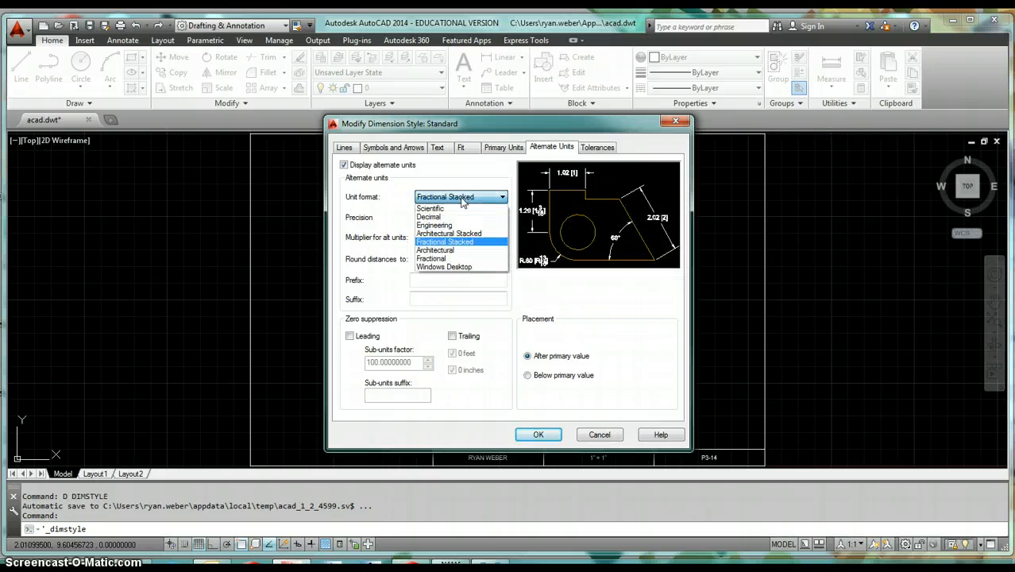
left_click(449, 217)
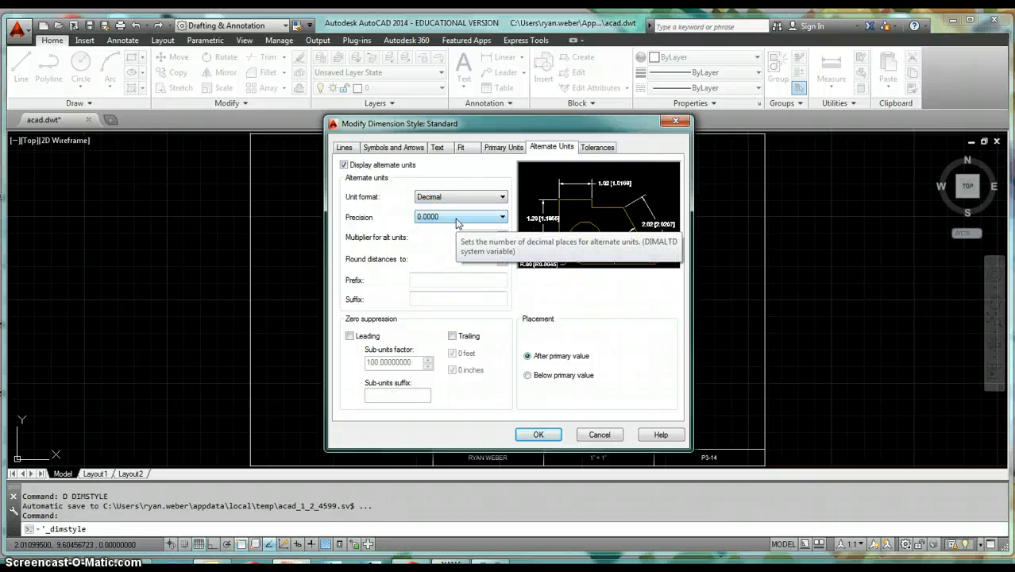
left_click(456, 220)
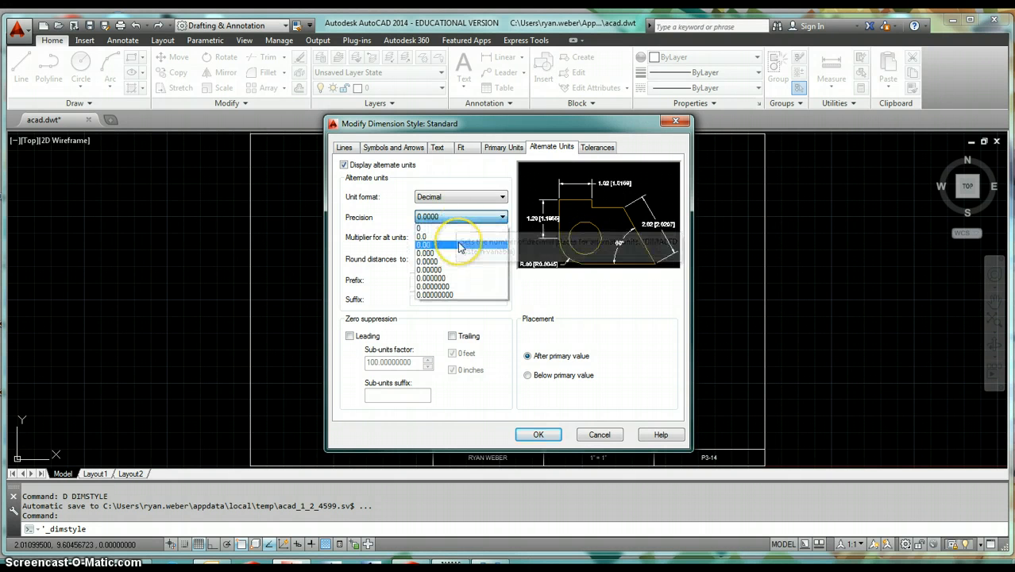
left_click(459, 246)
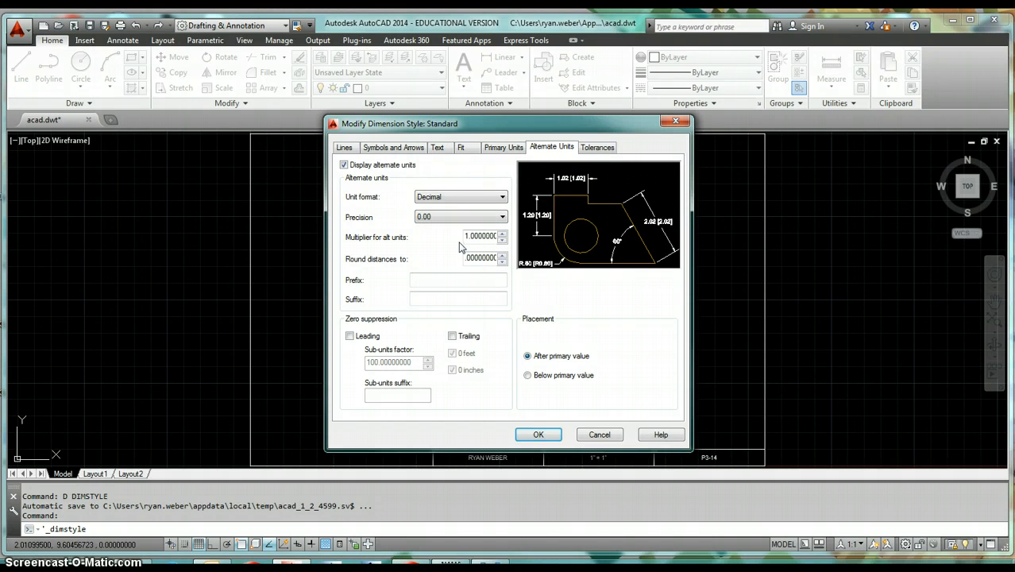
double_click(481, 236)
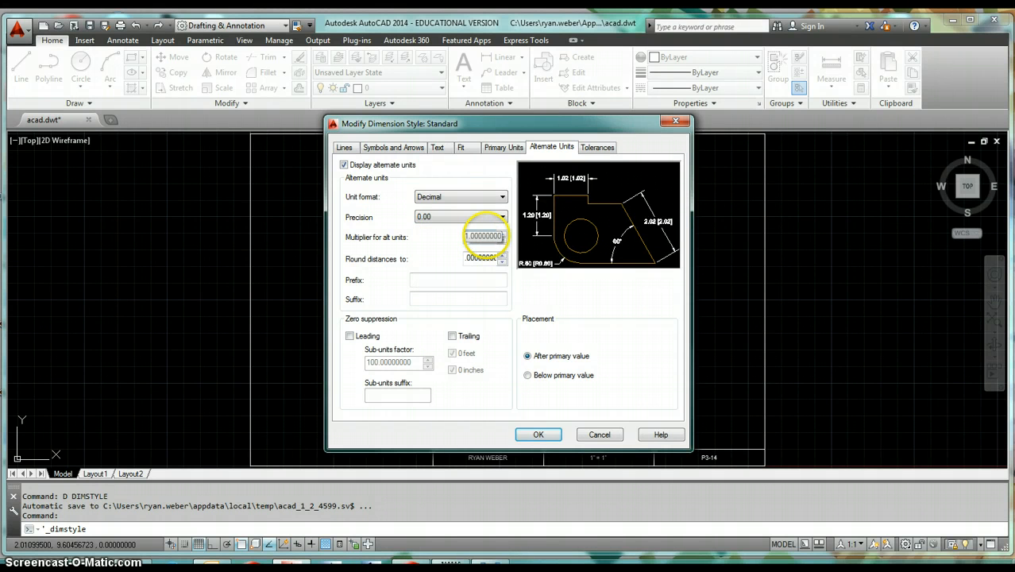
type("25.4")
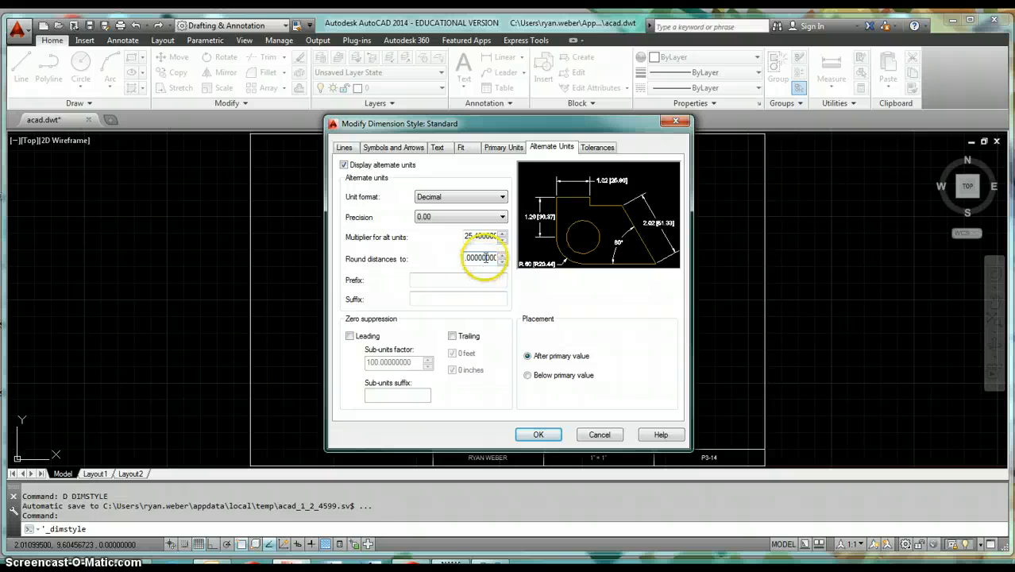
- Add the suffix mm to the alternate units
left_click(425, 299)
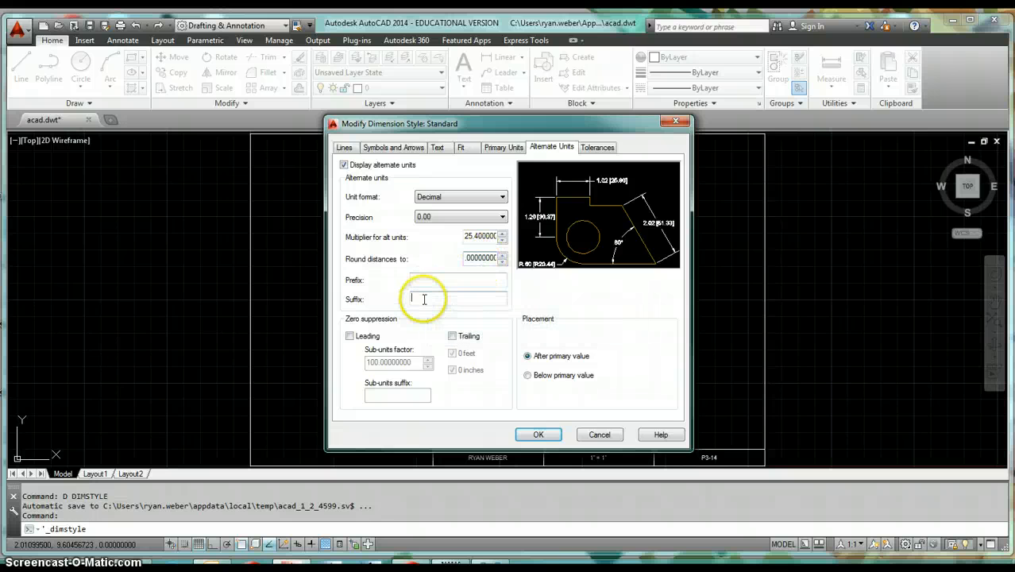
type("m")
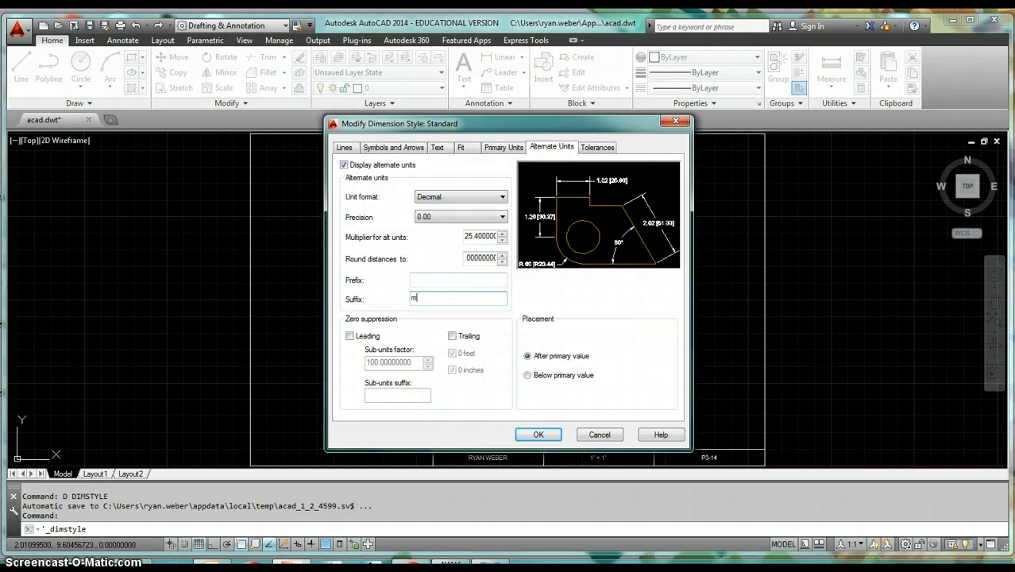
type("m")
left_click(421, 281)
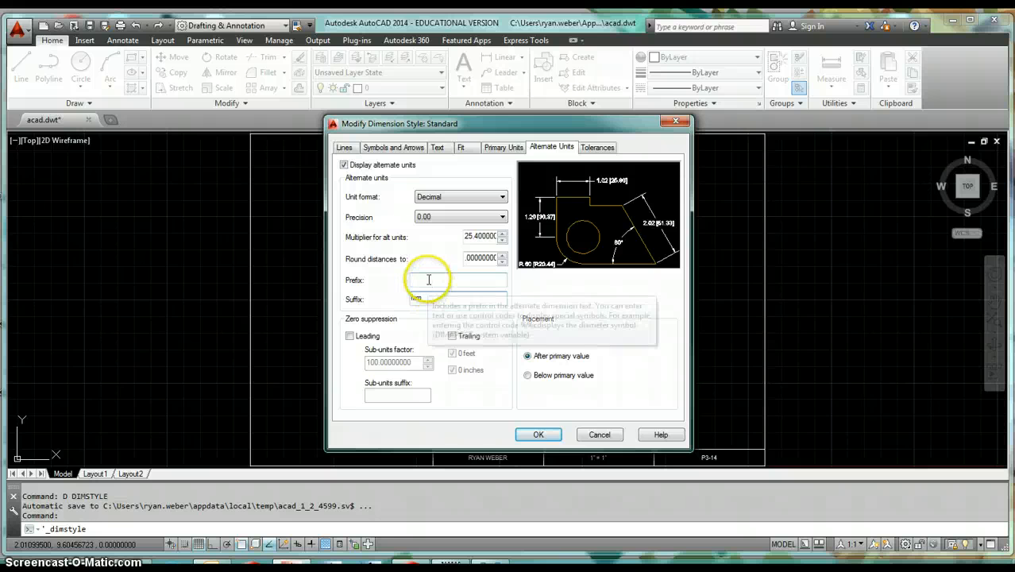
left_click(629, 213)
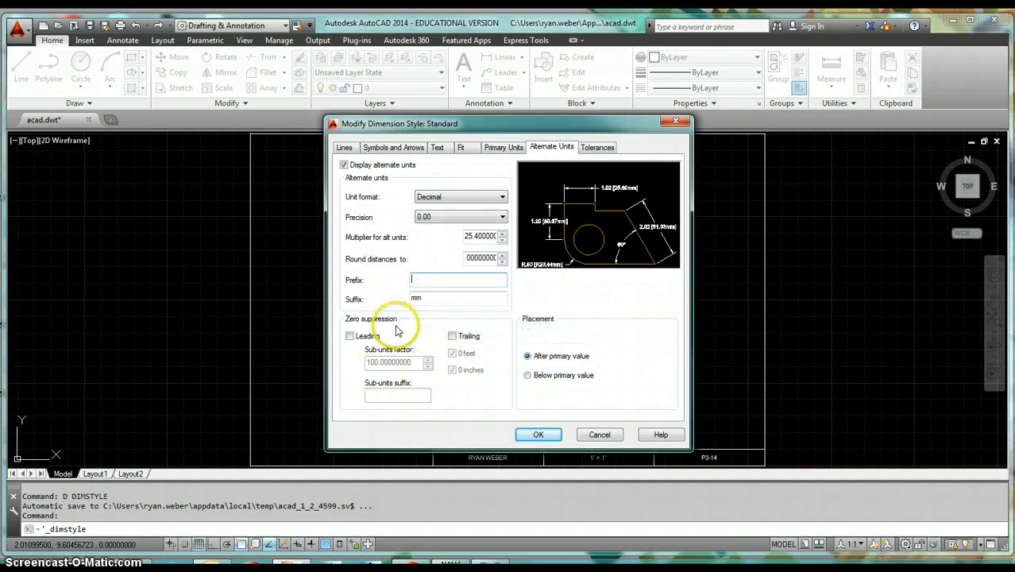
- Suppress trailing zeros in alternate units and keep their placement after the primary value
left_click(452, 337)
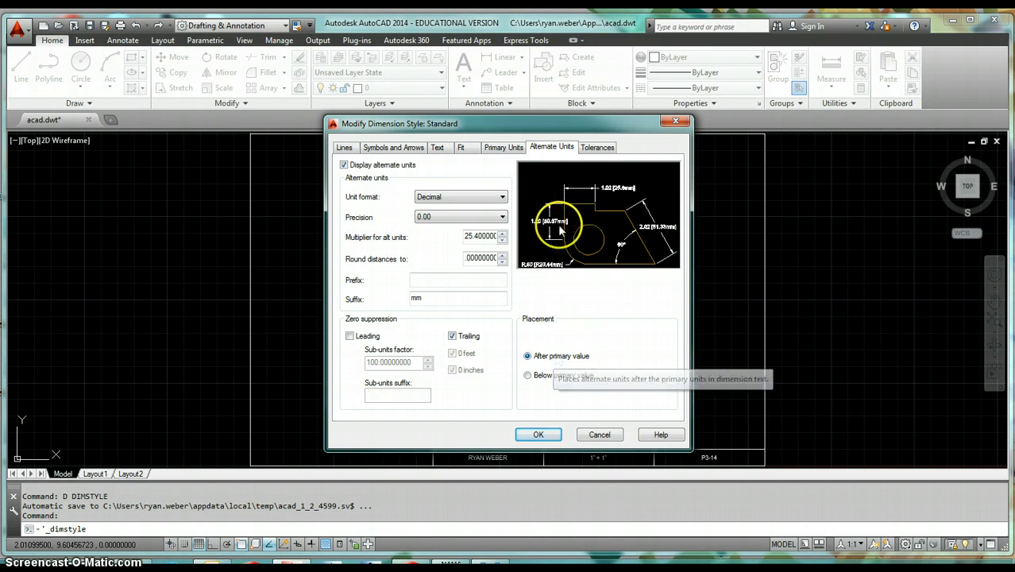
left_click(528, 377)
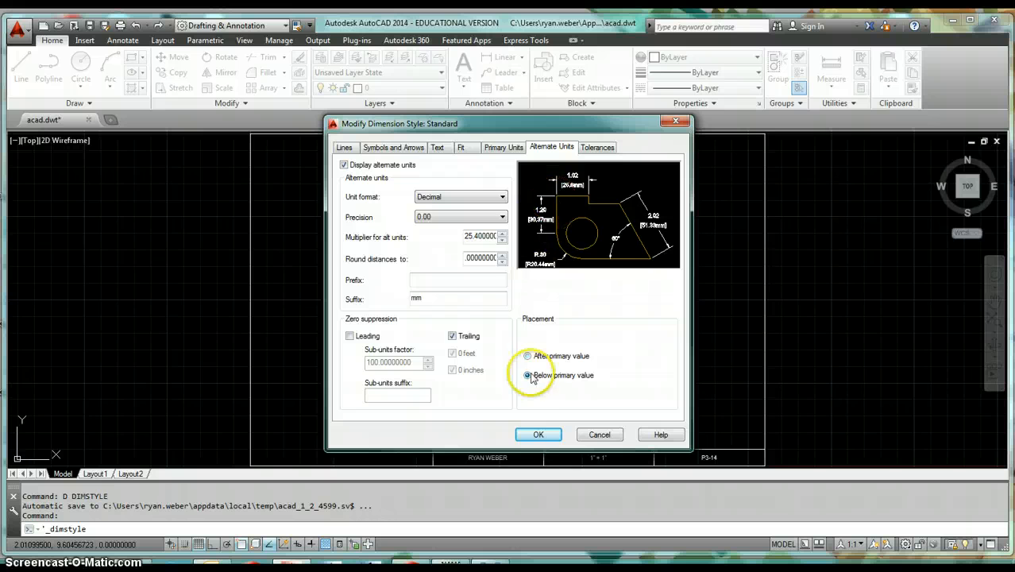
left_click(537, 359)
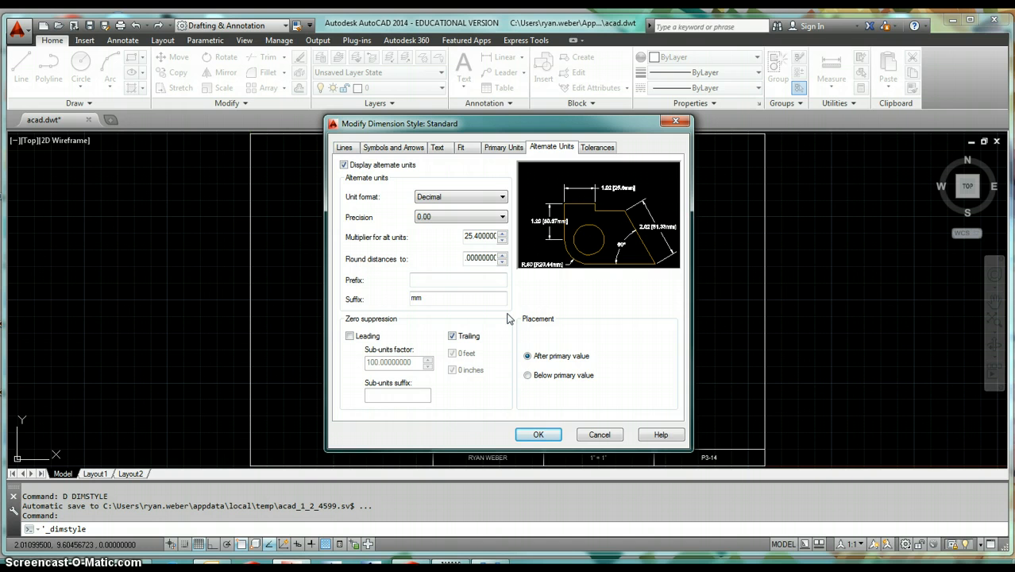
- Turn off display of alternate units
left_click(343, 165)
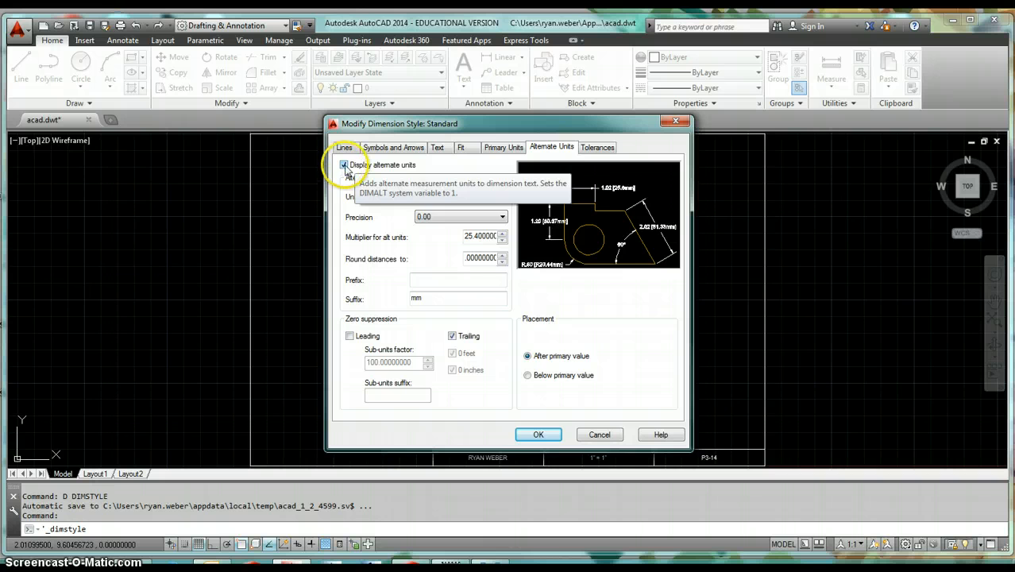
left_click(343, 165)
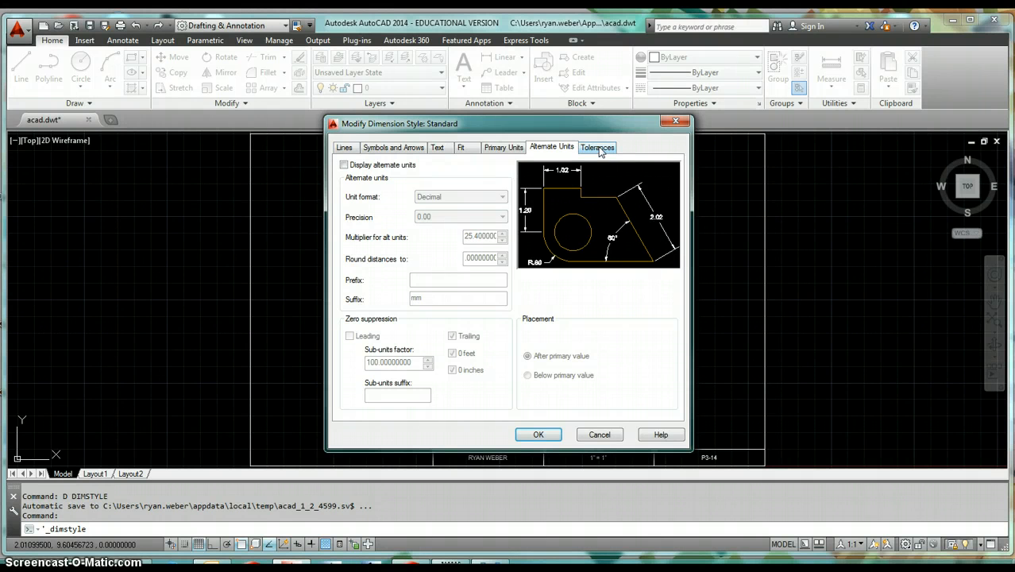
- Set Symmetrical tolerances with 0.000 precision and an upper value of 0.005
left_click(599, 151)
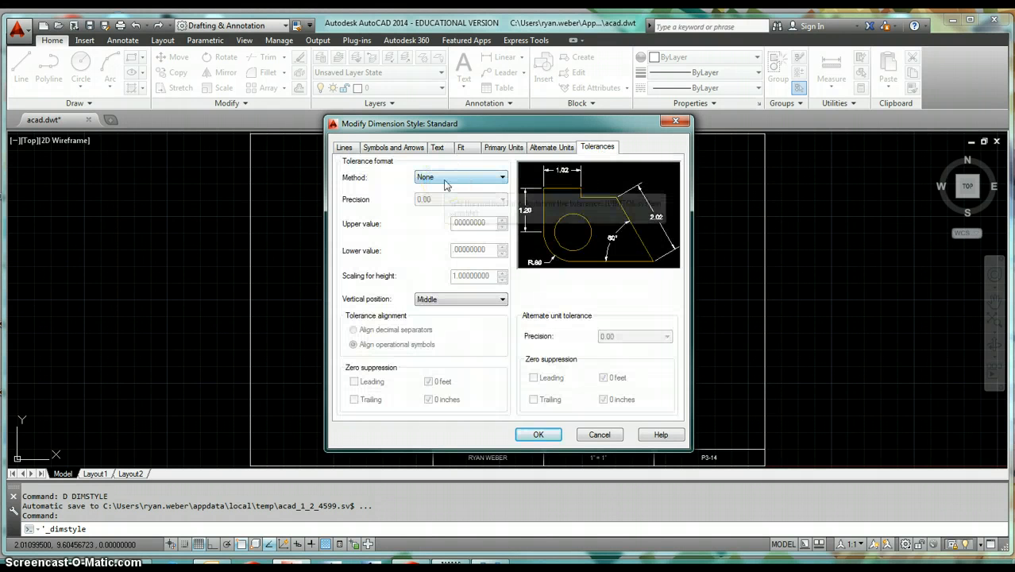
left_click(445, 180)
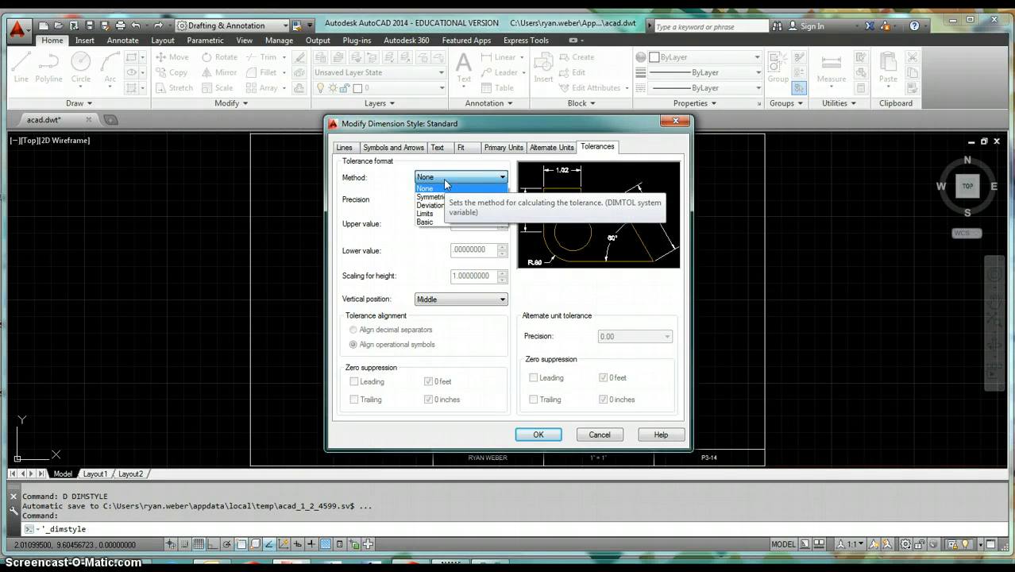
left_click(432, 196)
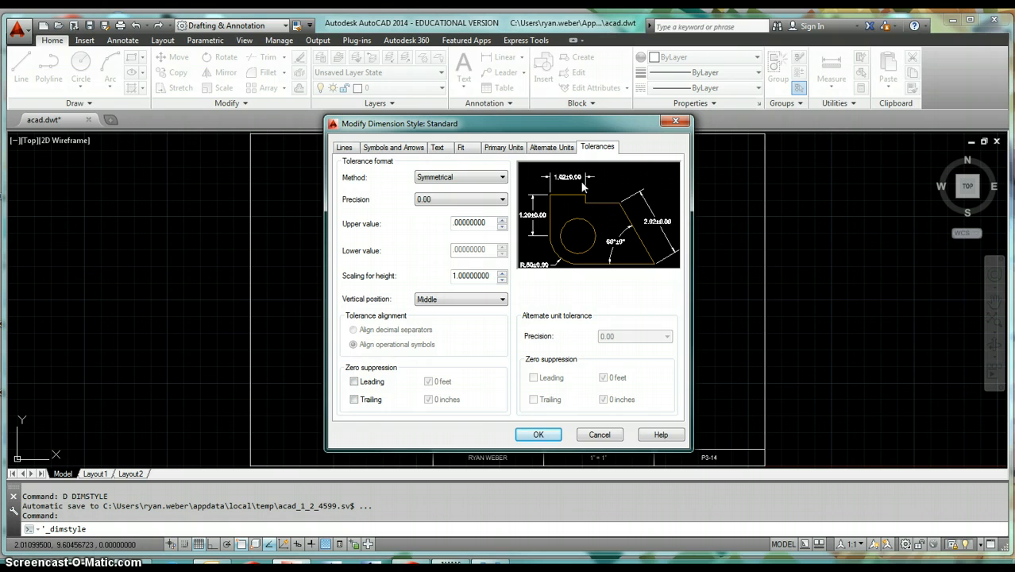
left_click(449, 199)
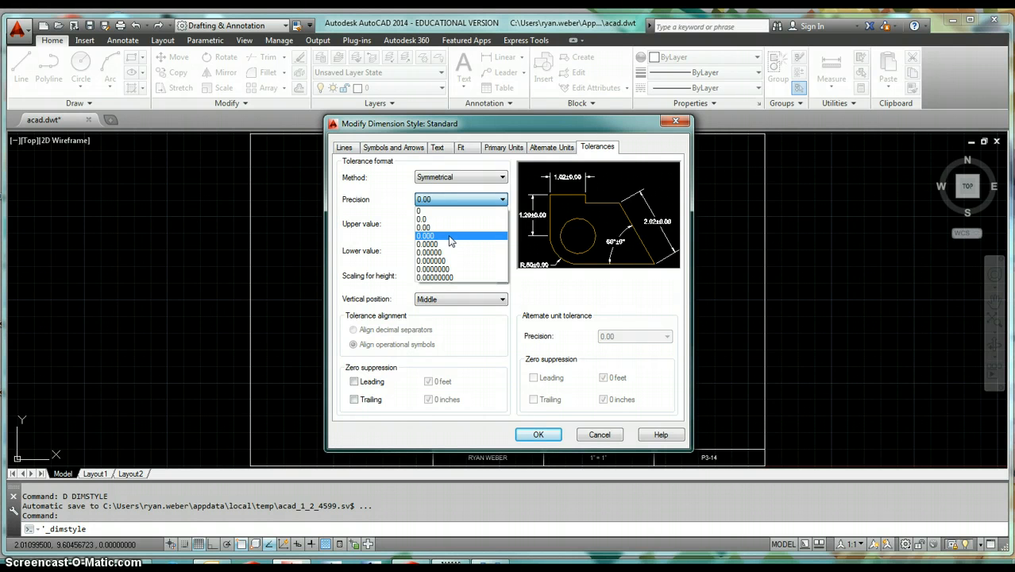
left_click(449, 237)
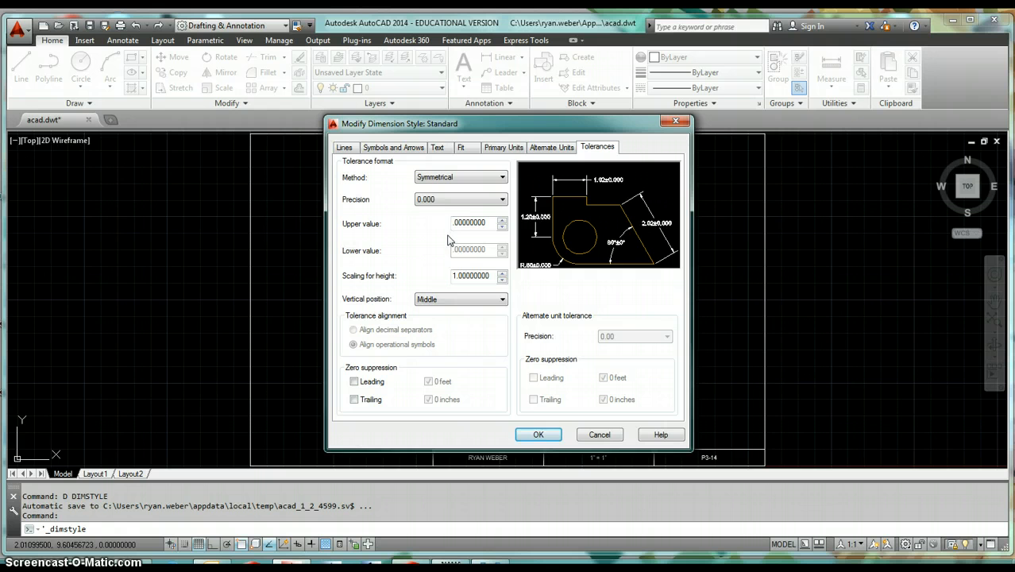
double_click(469, 223)
type(".005")
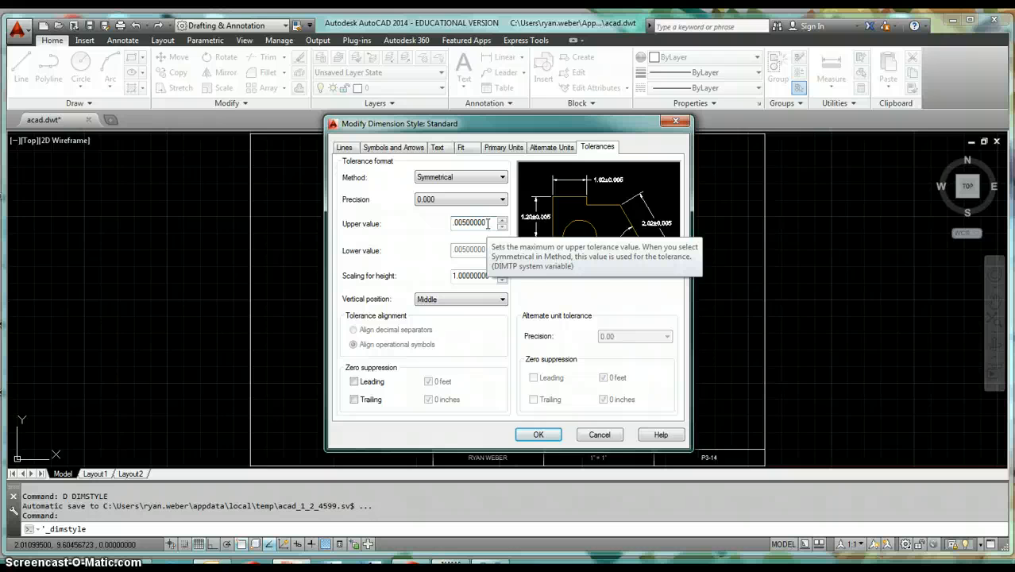
left_click(464, 223)
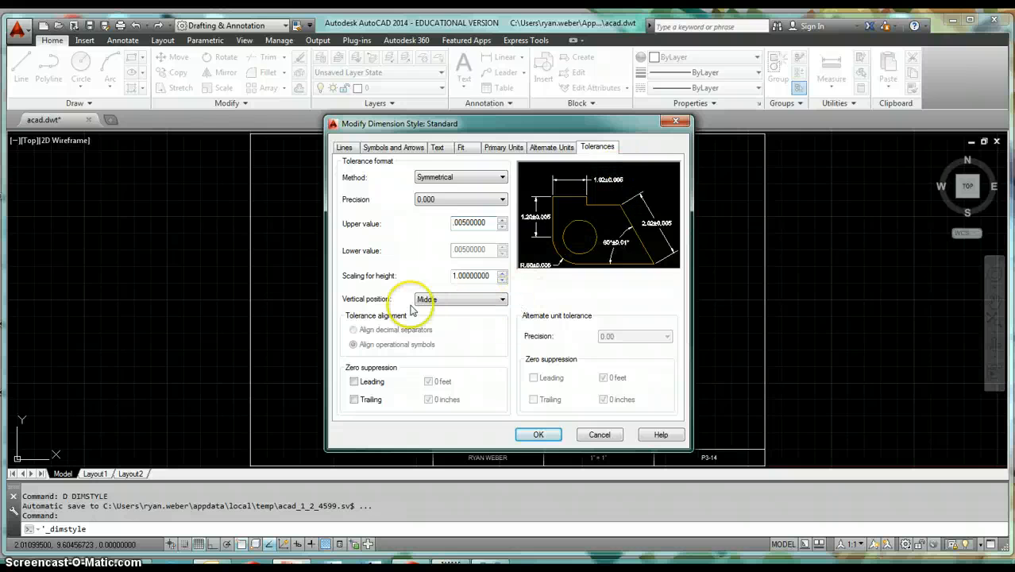
left_click(468, 301)
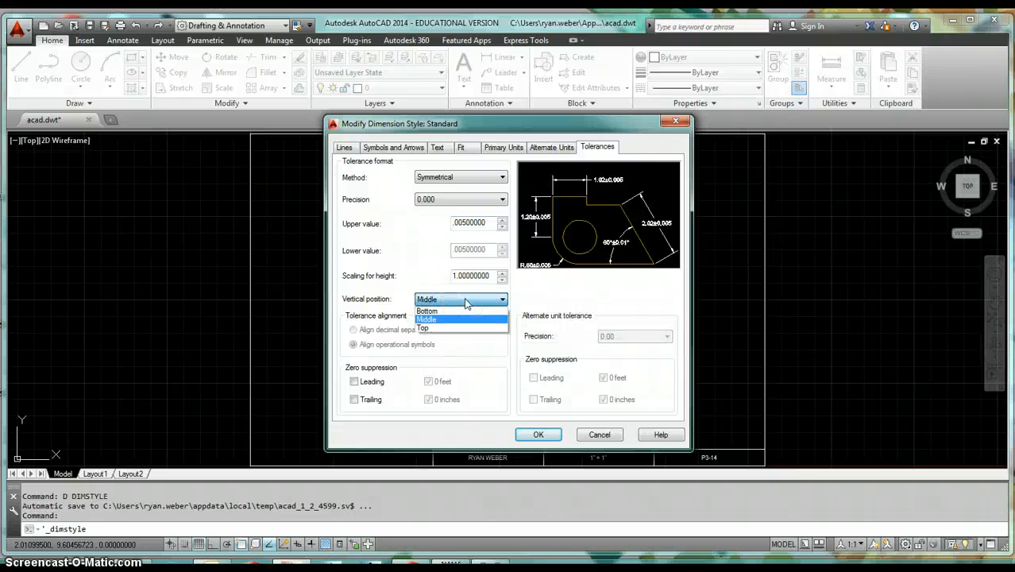
left_click(465, 312)
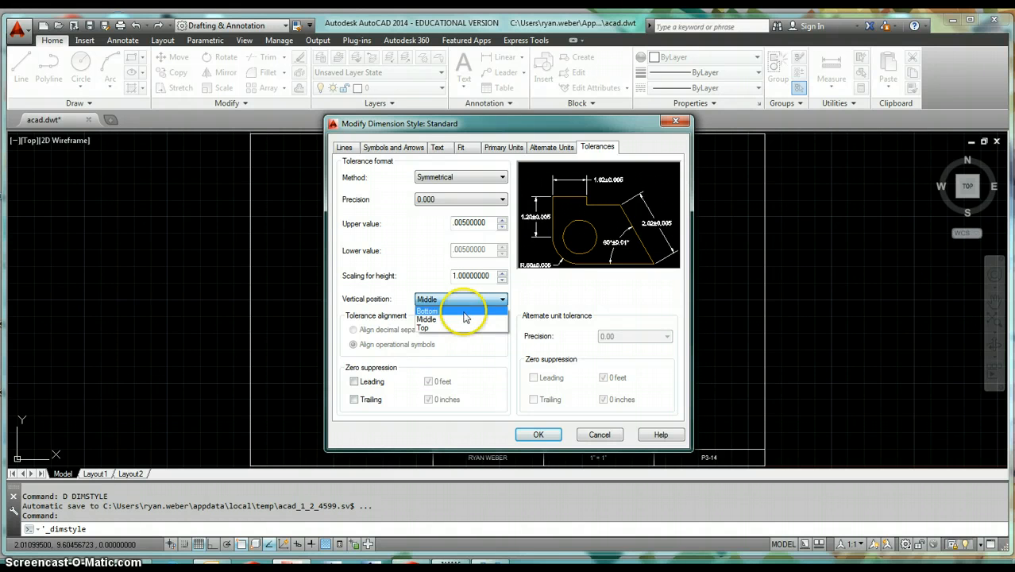
left_click(465, 311)
left_click(472, 299)
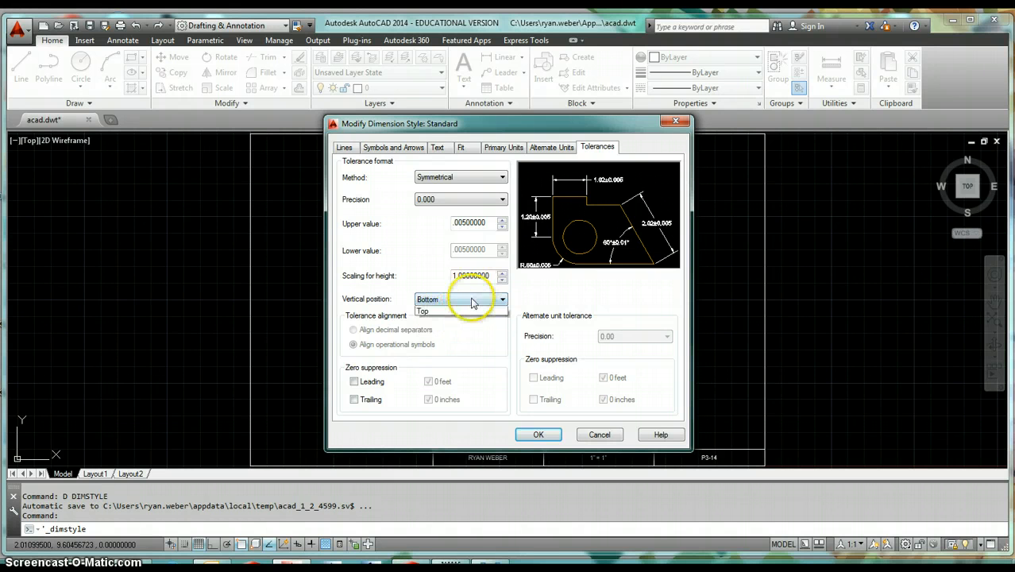
left_click(464, 312)
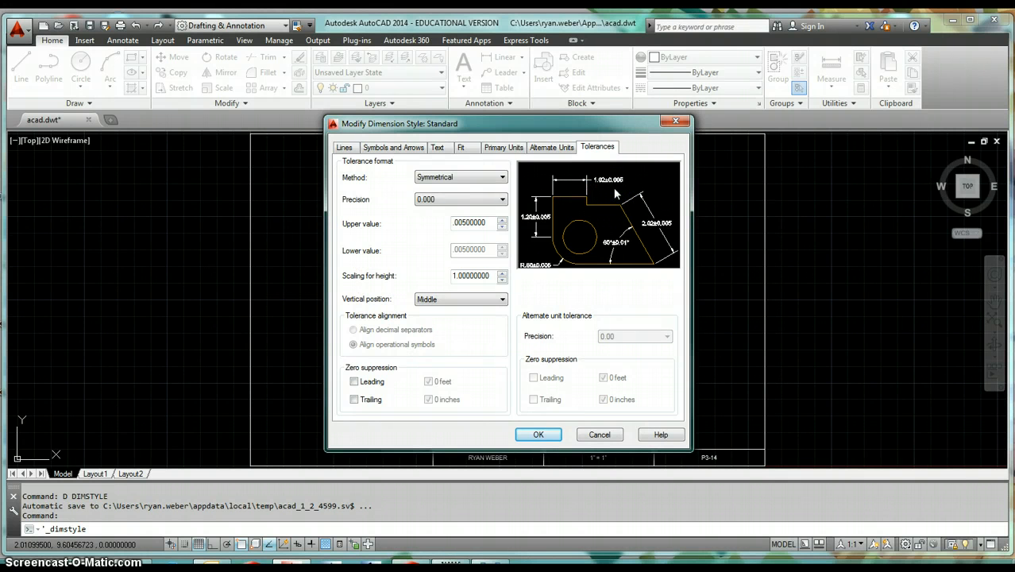
- Suppress leading zeros in tolerances and switch the tolerance method to Deviation
left_click(367, 386)
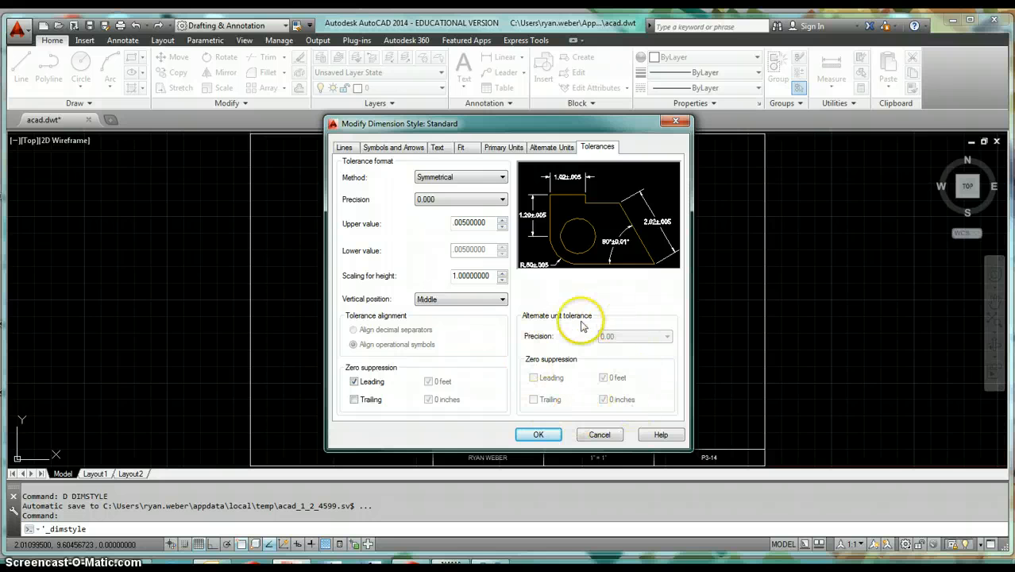
left_click(474, 178)
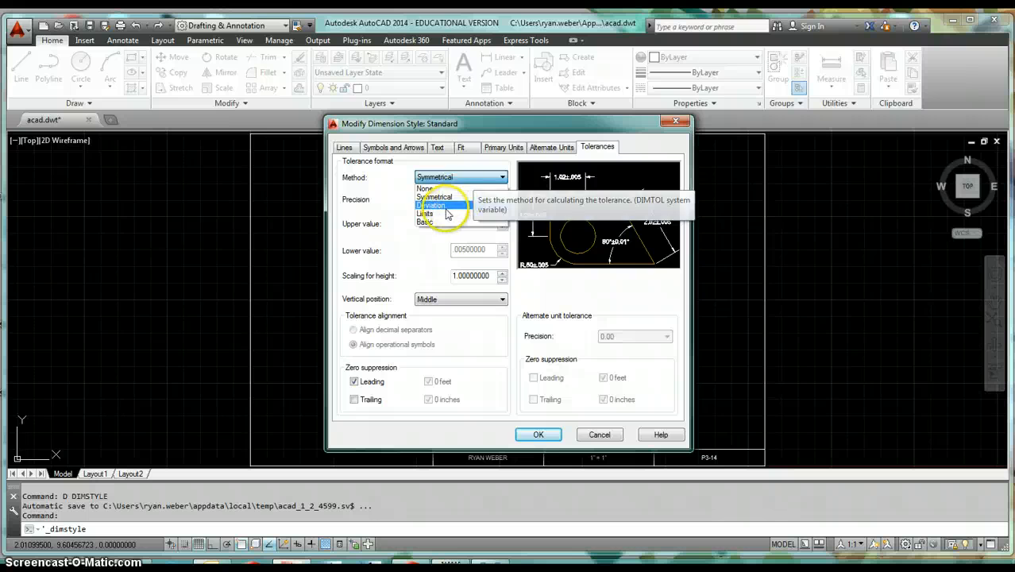
left_click(443, 205)
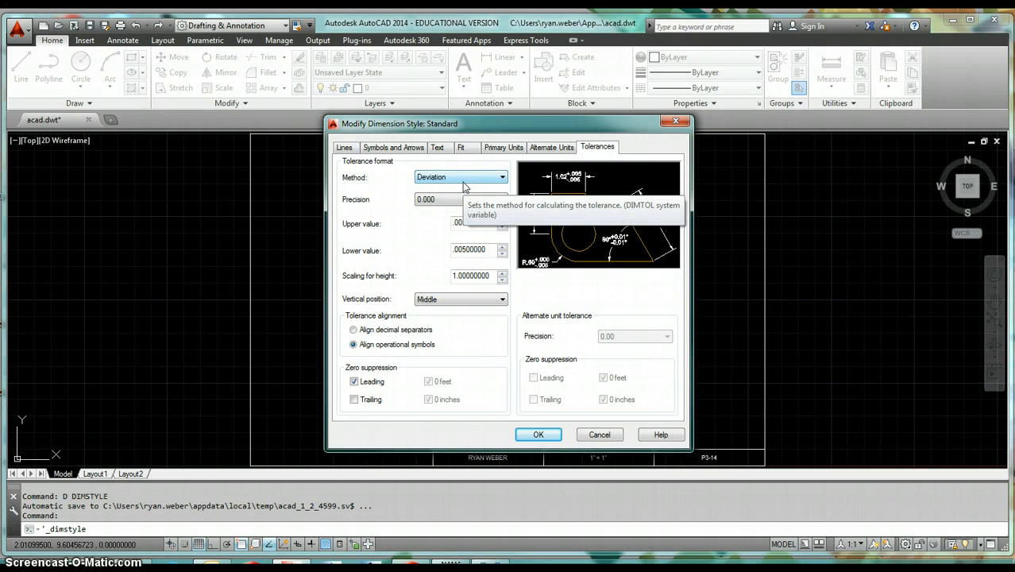
- Set the Deviation tolerance upper value to .003 and the lower value to .006
double_click(477, 222)
key("BackSpace")
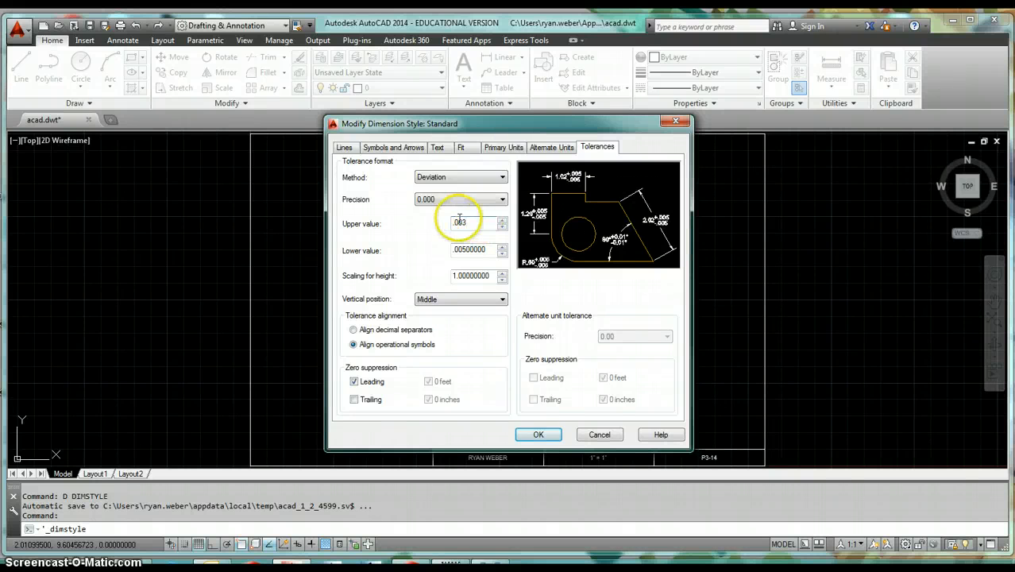
left_click(491, 249)
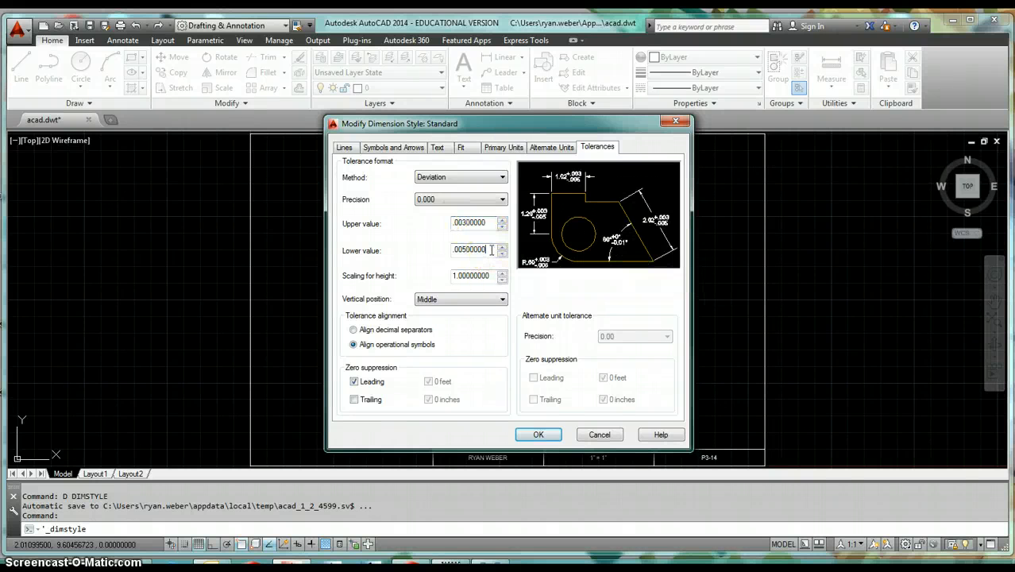
double_click(491, 249)
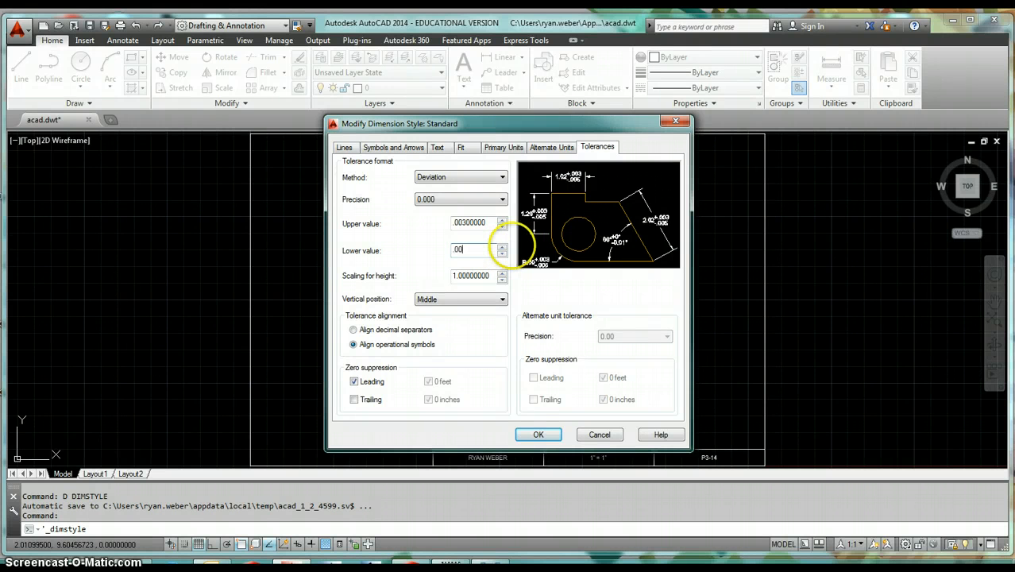
left_click(491, 223)
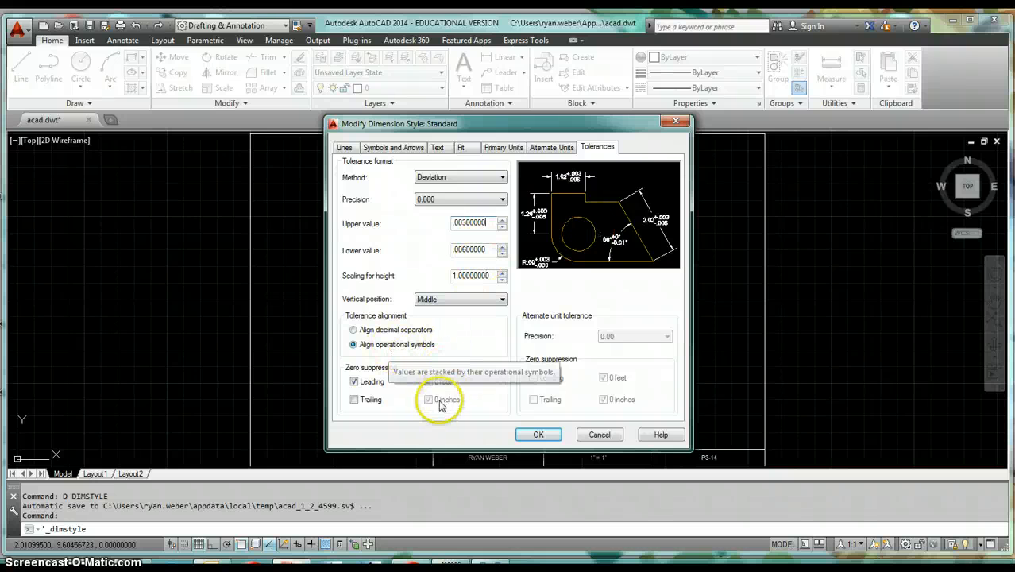
- Switch the tolerance method to Limits with an upper value of .005 and a lower value of .004
left_click(463, 178)
left_click(446, 221)
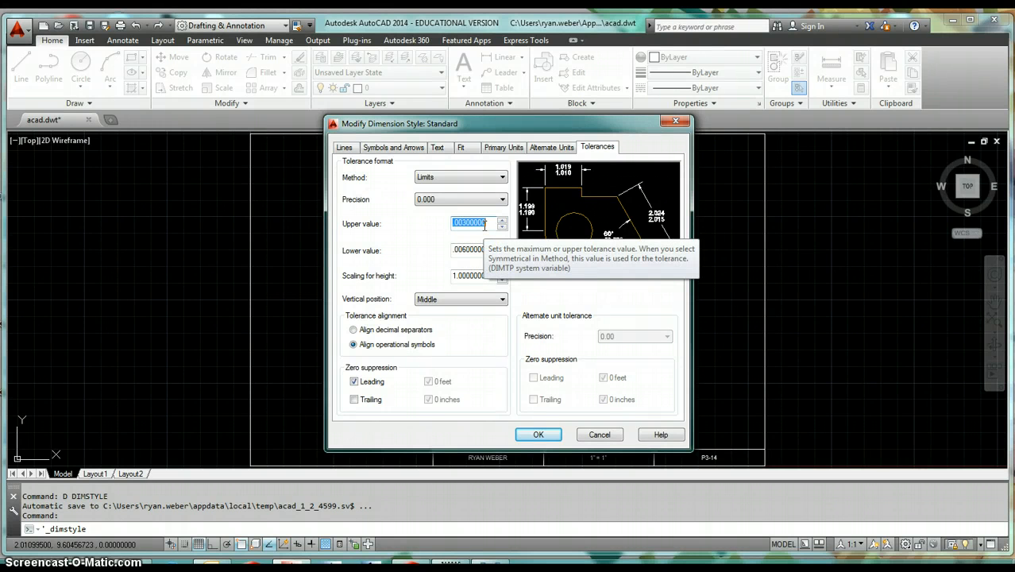
type(".005")
left_click(483, 250)
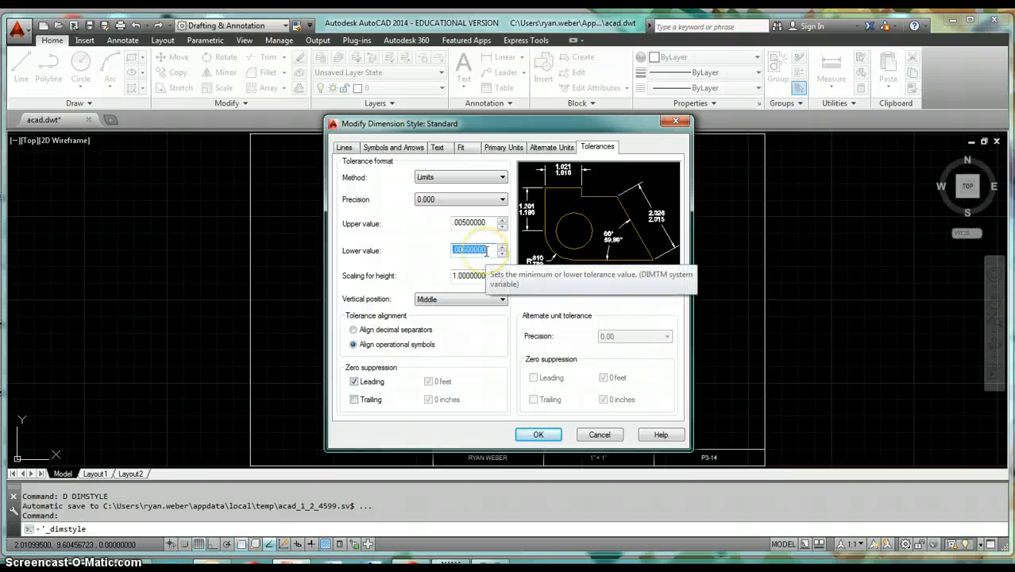
key("BackSpace")
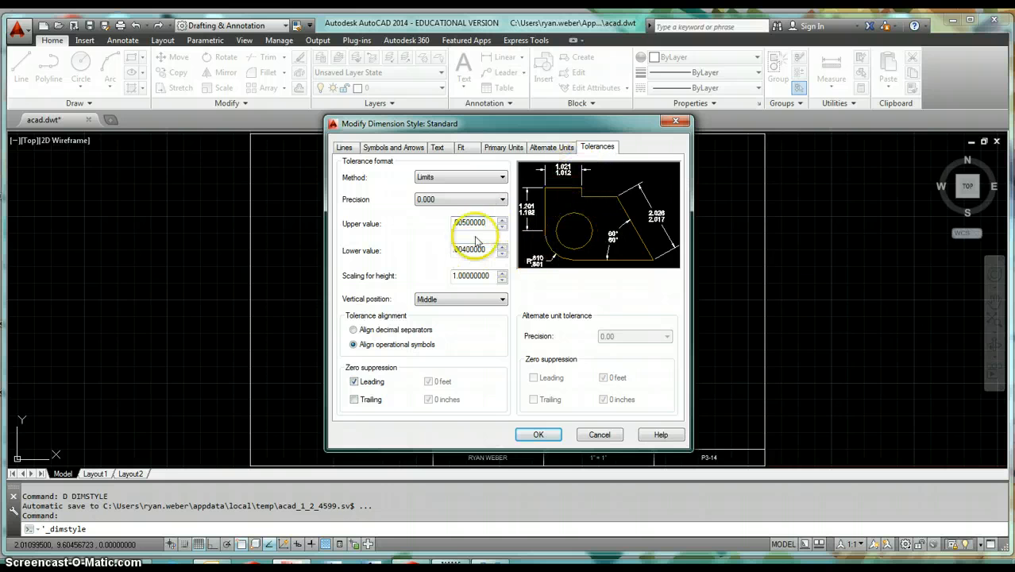
left_click(474, 226)
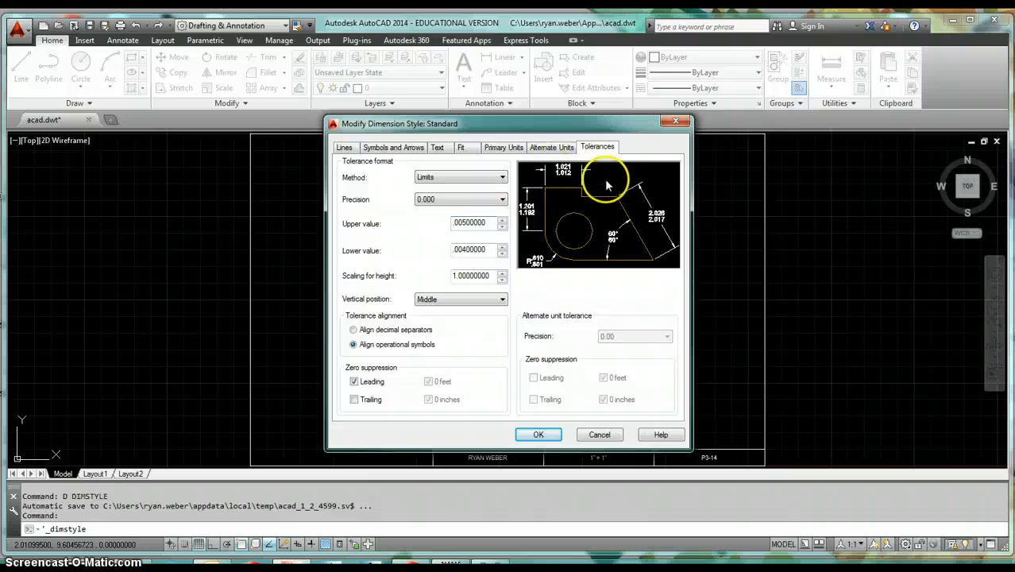
left_click(485, 222)
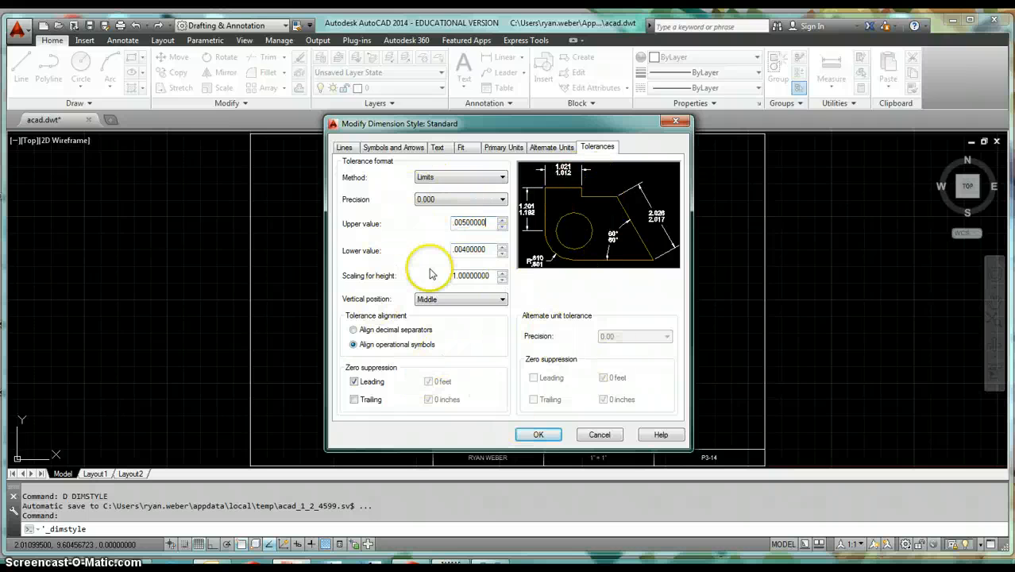
- Set the tolerance method to None and accept the Standard style changes
left_click(470, 177)
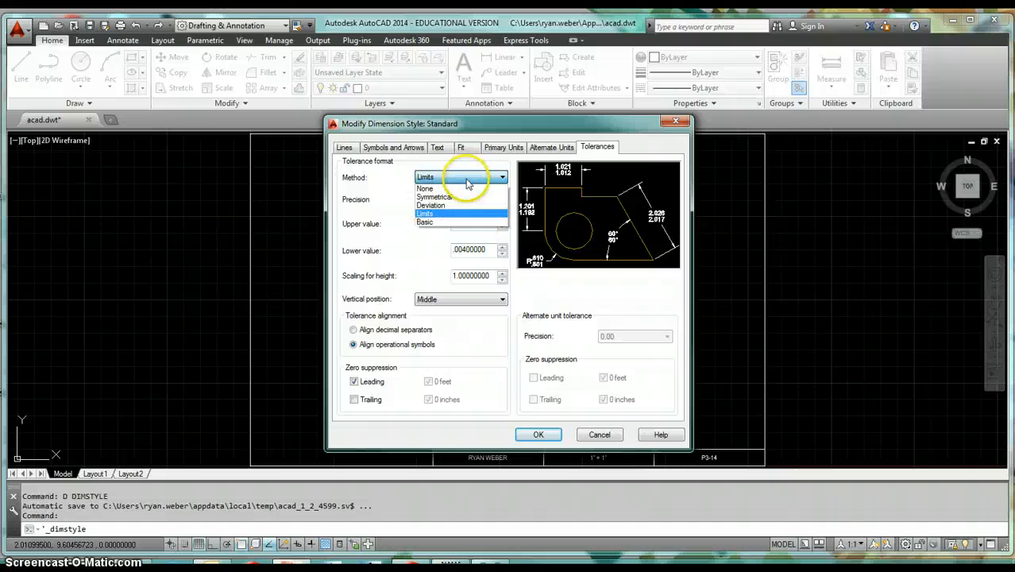
left_click(453, 228)
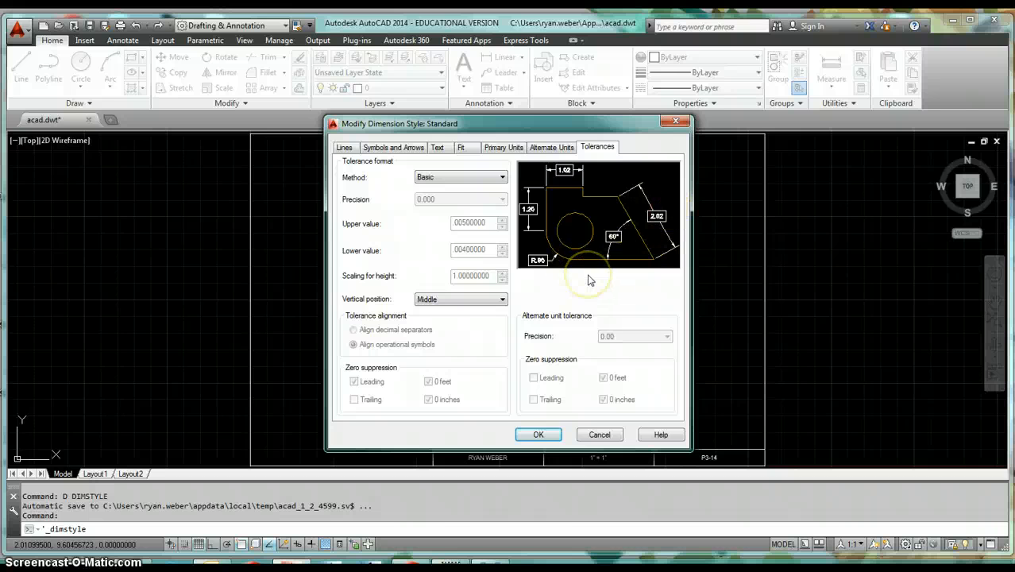
left_click(445, 176)
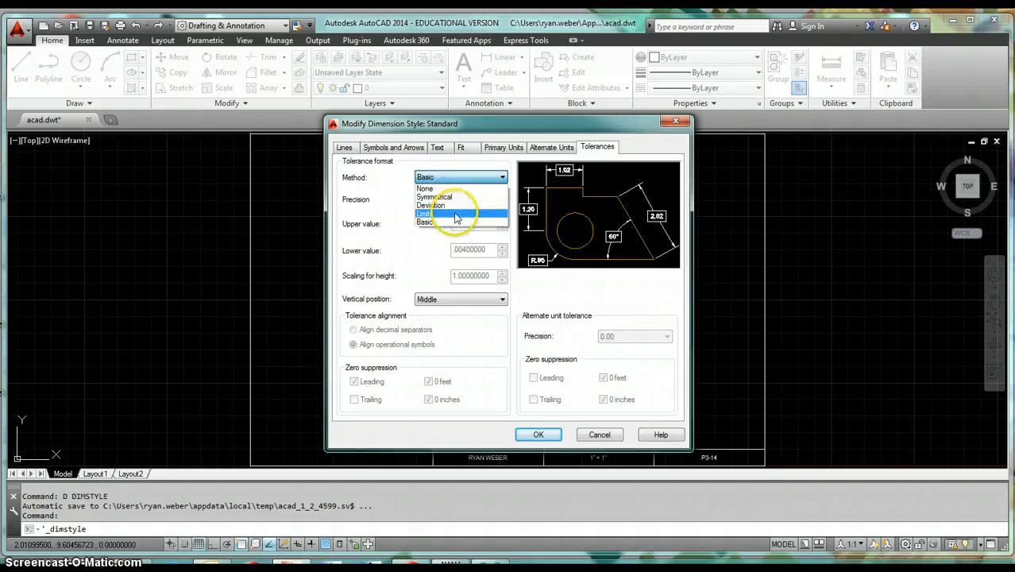
left_click(442, 189)
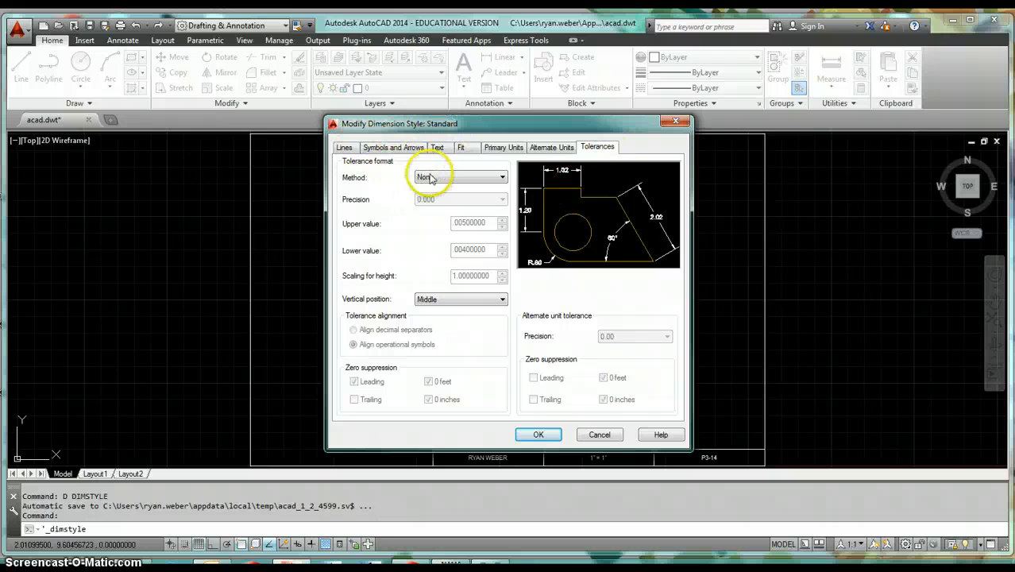
left_click(540, 435)
- Create a new dimension style named SATC - ANNO - Decimal starting from Standard
left_click(397, 270)
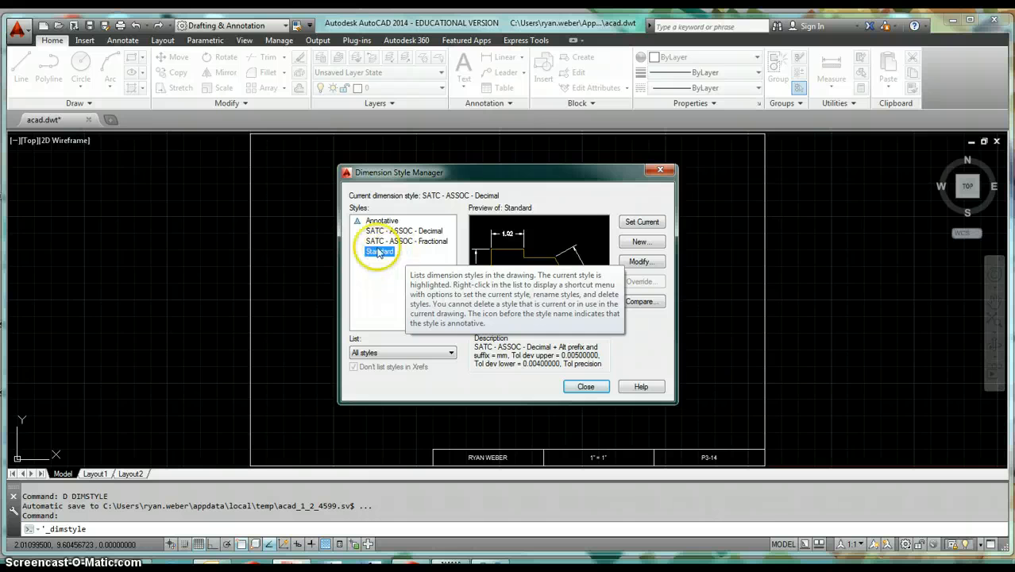
left_click(642, 243)
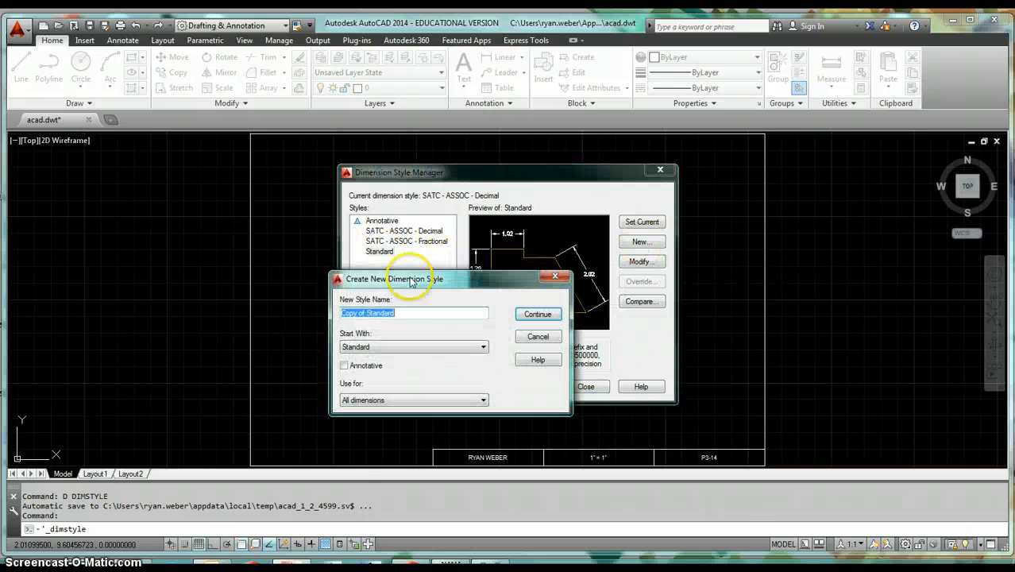
type("SATC - ANNO - Decimal")
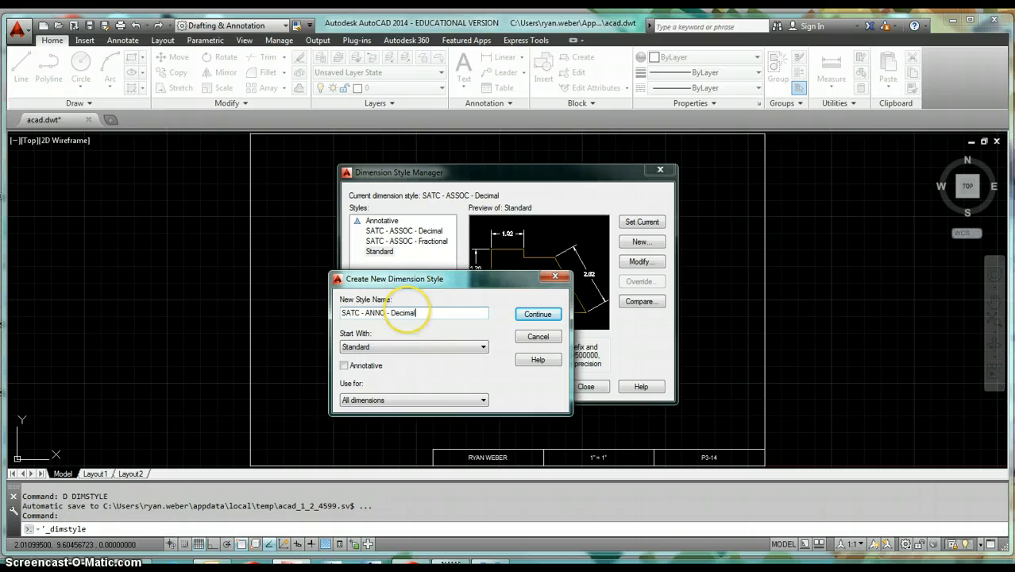
left_click(425, 349)
left_click(429, 383)
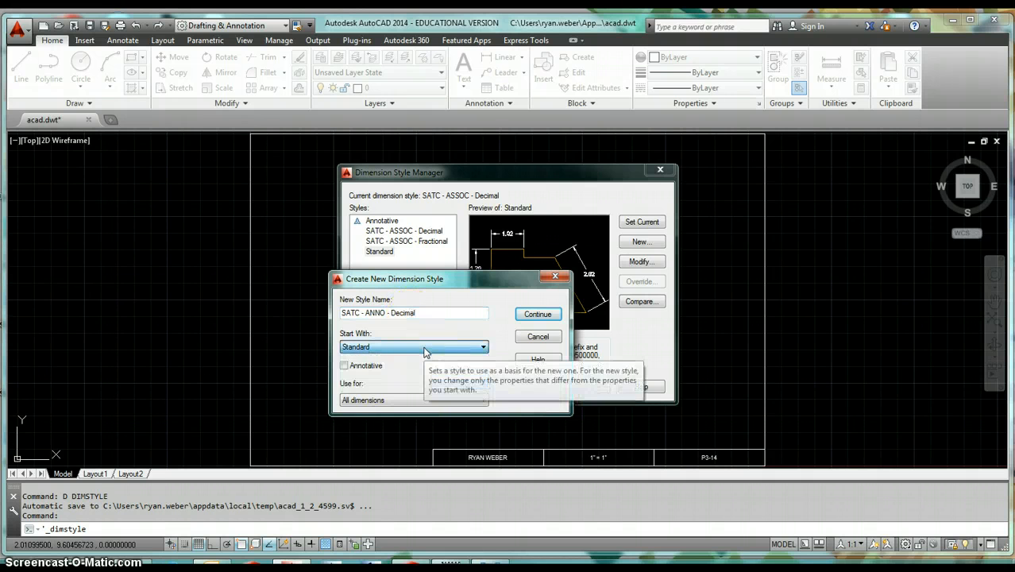
left_click(549, 320)
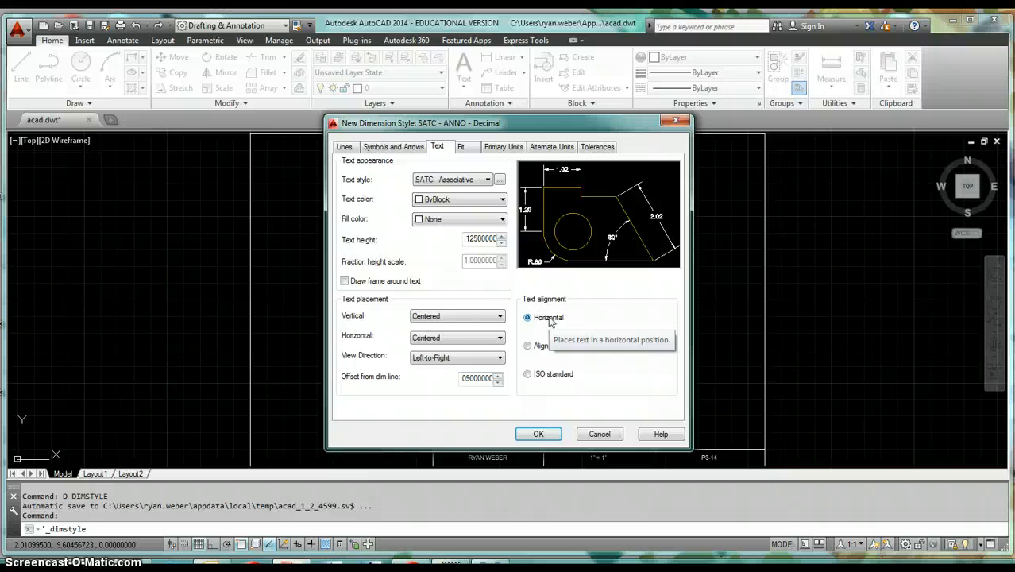
- Open the new style's Lines settings and switch to Windows Photo Viewer showing the reference image
left_click(343, 147)
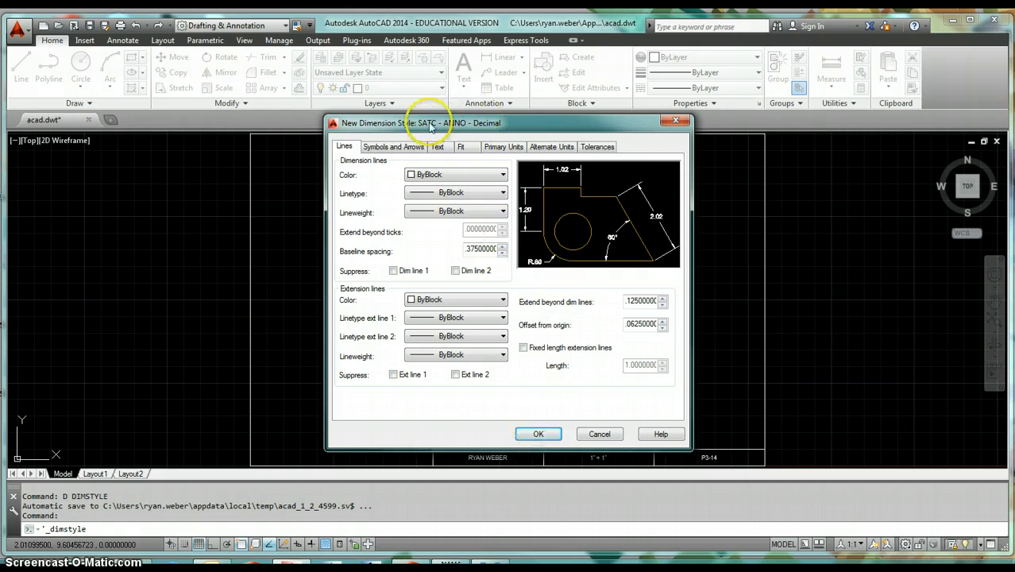
mouse_move(490, 566)
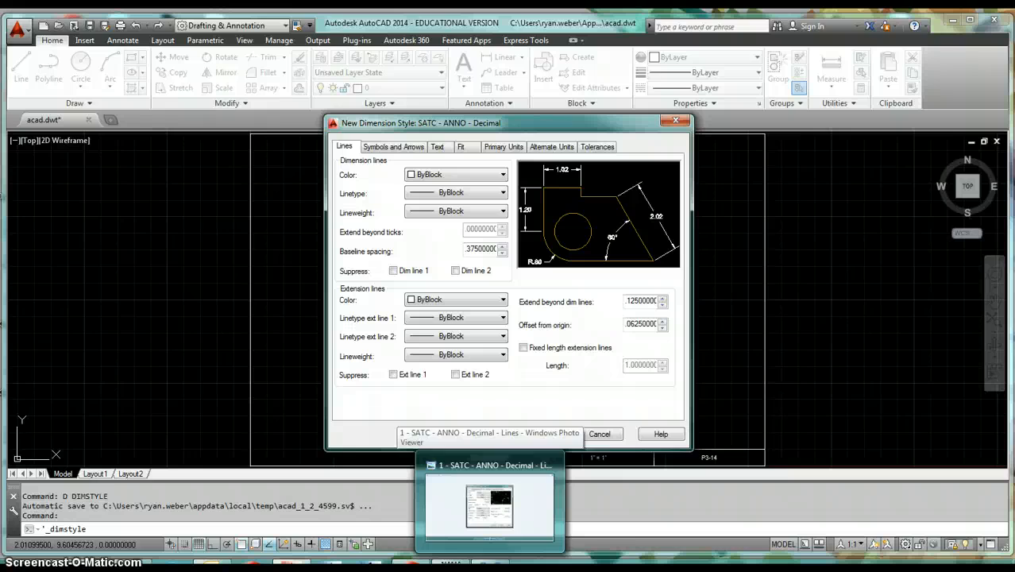
left_click(489, 496)
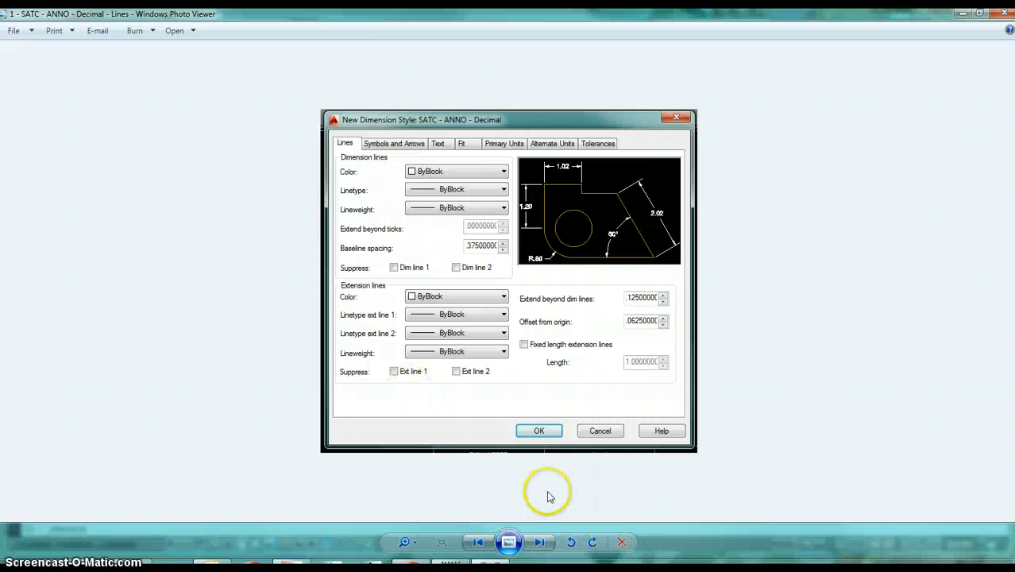
- Page through the reference images for each remaining tab of the new dimension style
left_click(538, 545)
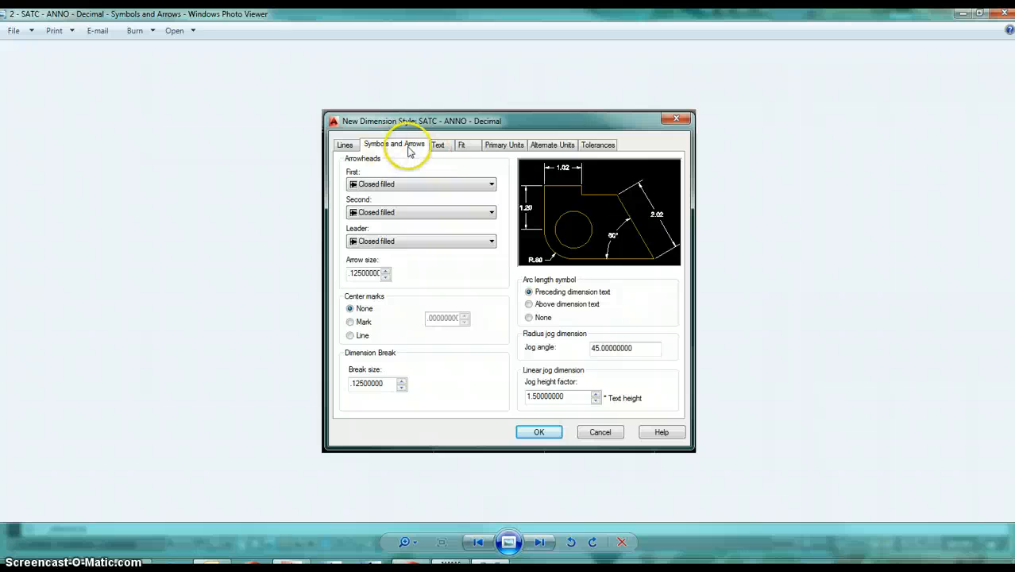
left_click(539, 543)
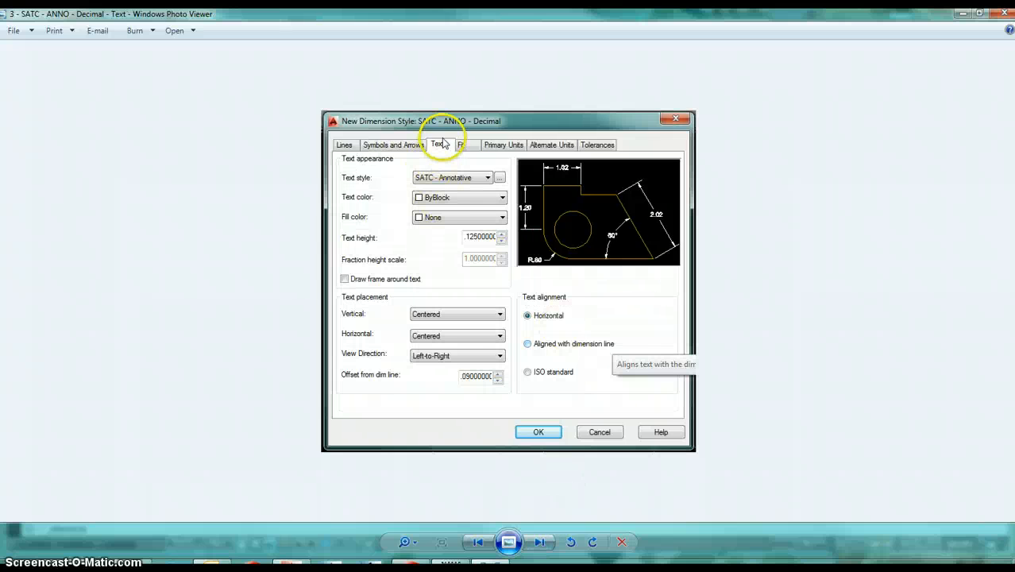
left_click(539, 543)
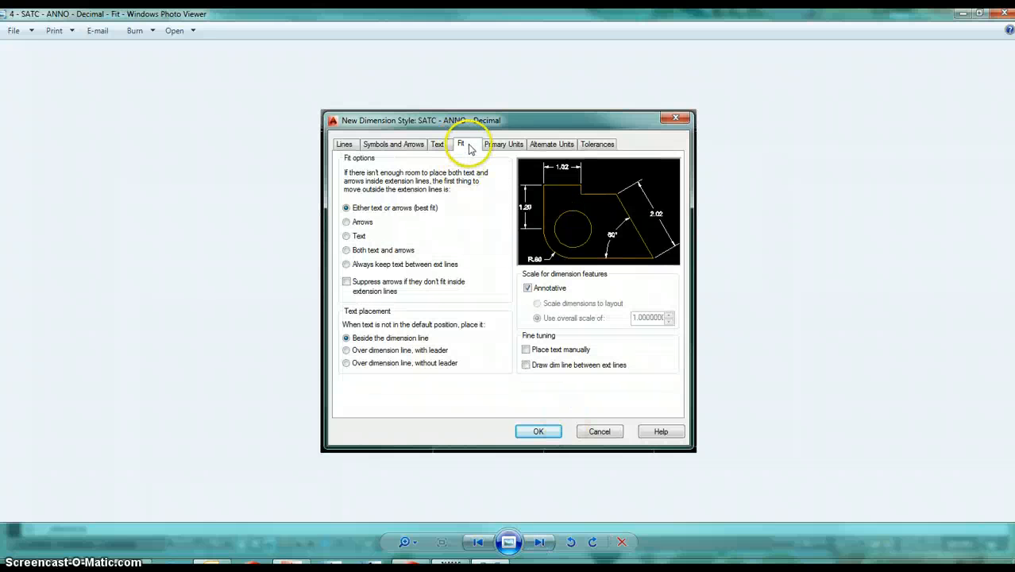
left_click(539, 543)
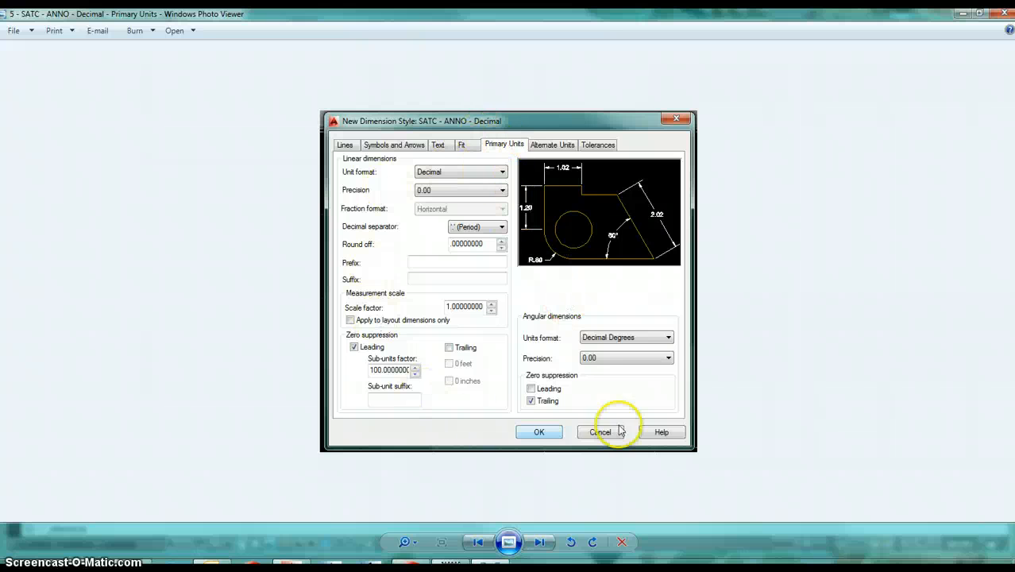
left_click(539, 543)
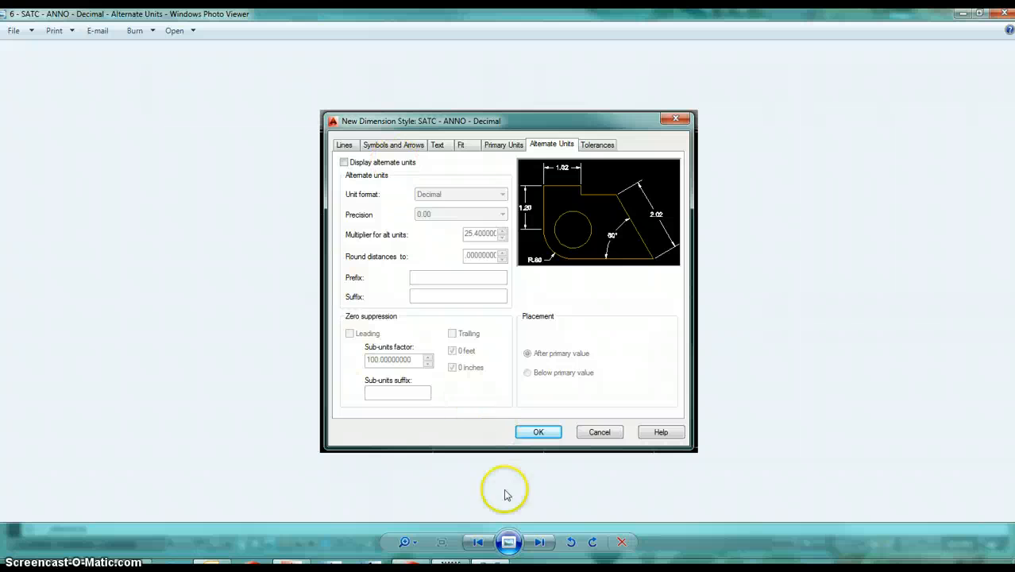
left_click(539, 543)
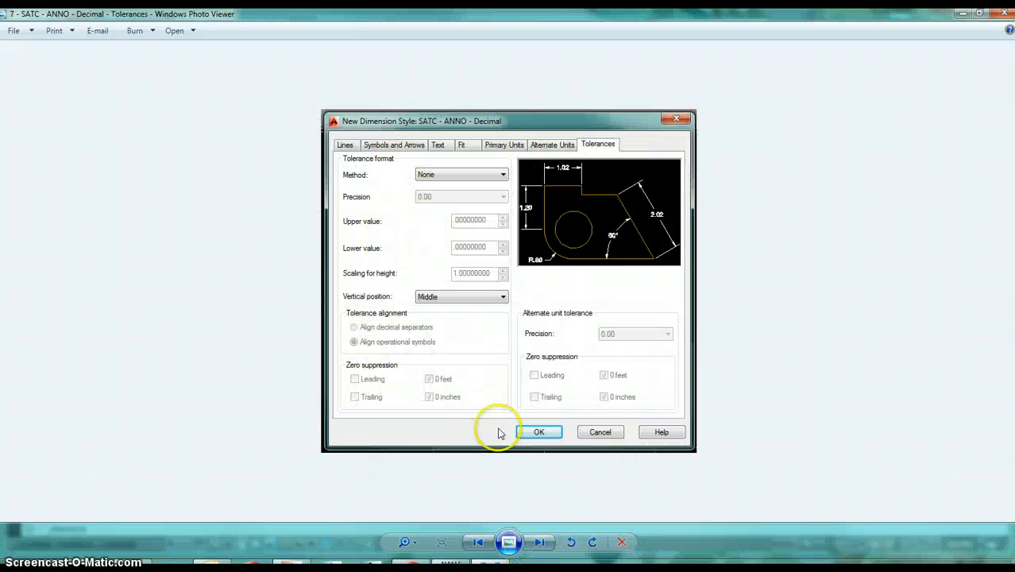
- Return to the new dimension style, make its dimension scale Annotative, and accept the style
left_click(962, 17)
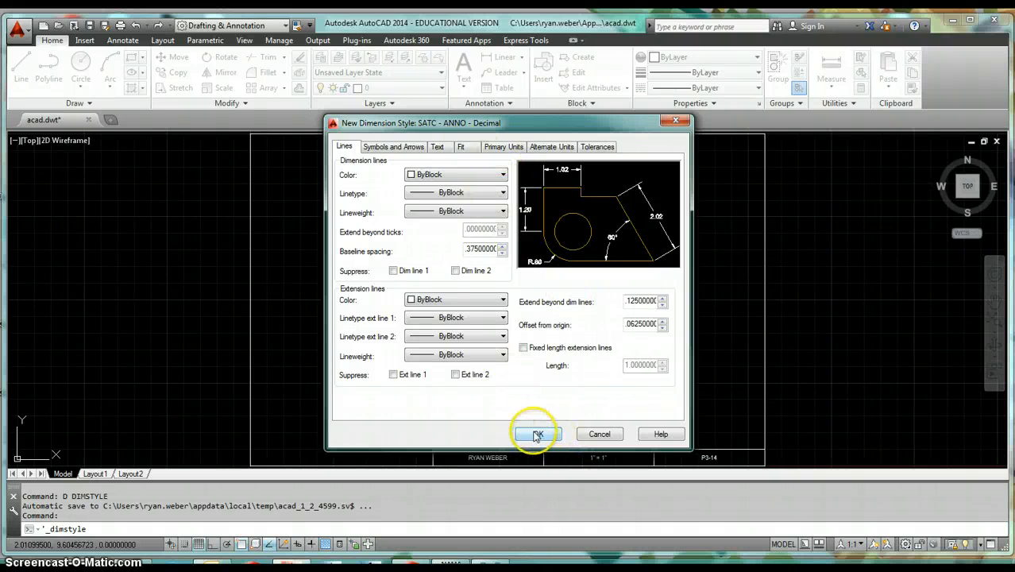
left_click(461, 147)
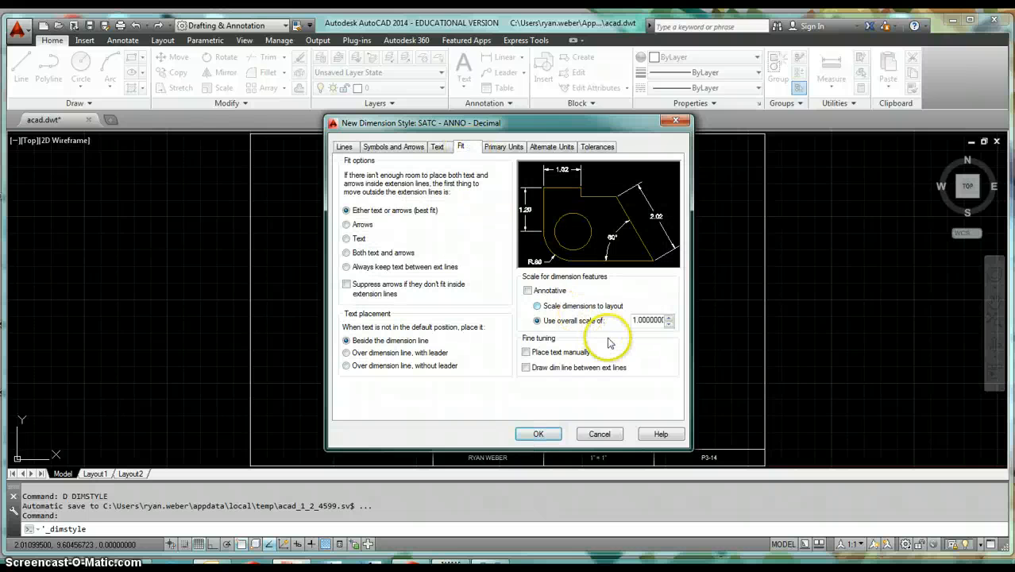
left_click(547, 291)
left_click(537, 434)
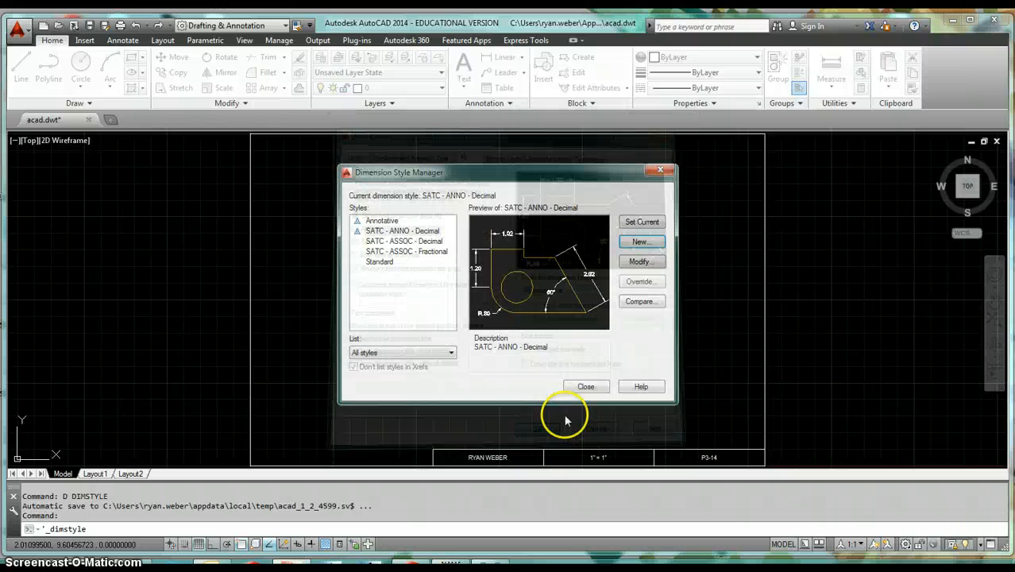
- Create a new dimension style named SATC - ANNO - Fractional starting from SATC - ANNO - Decimal
left_click(405, 230)
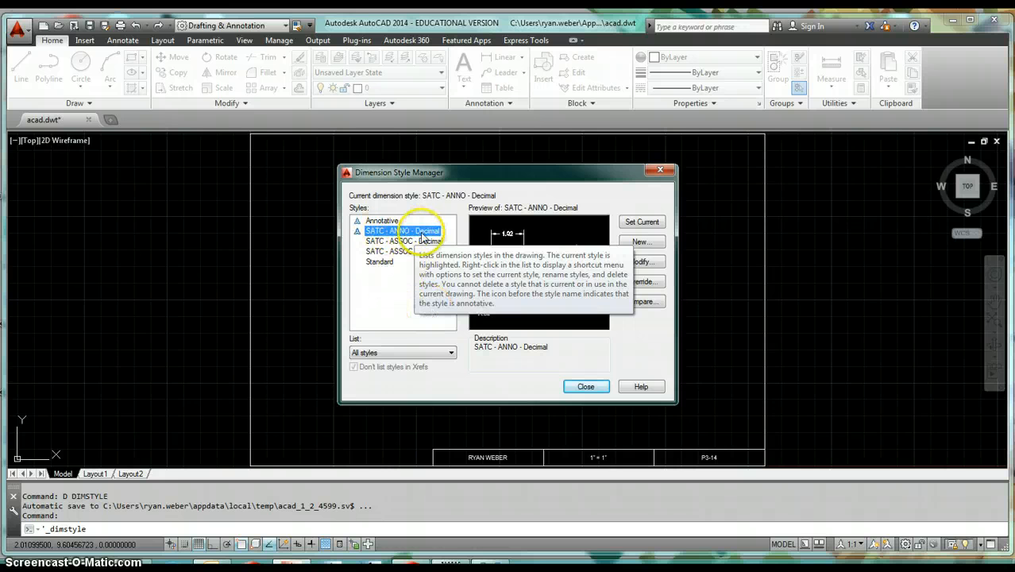
left_click(643, 243)
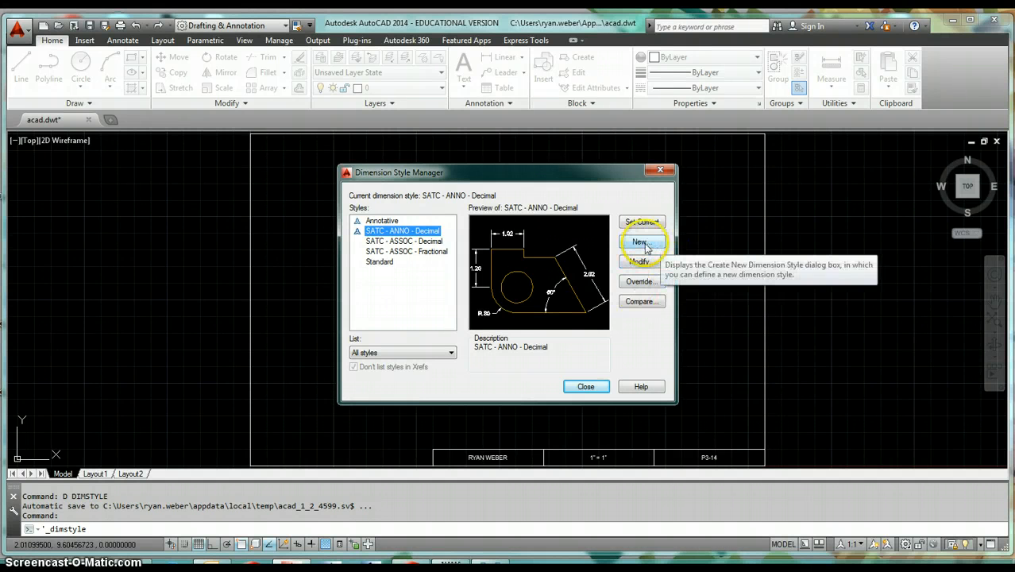
left_click(468, 315)
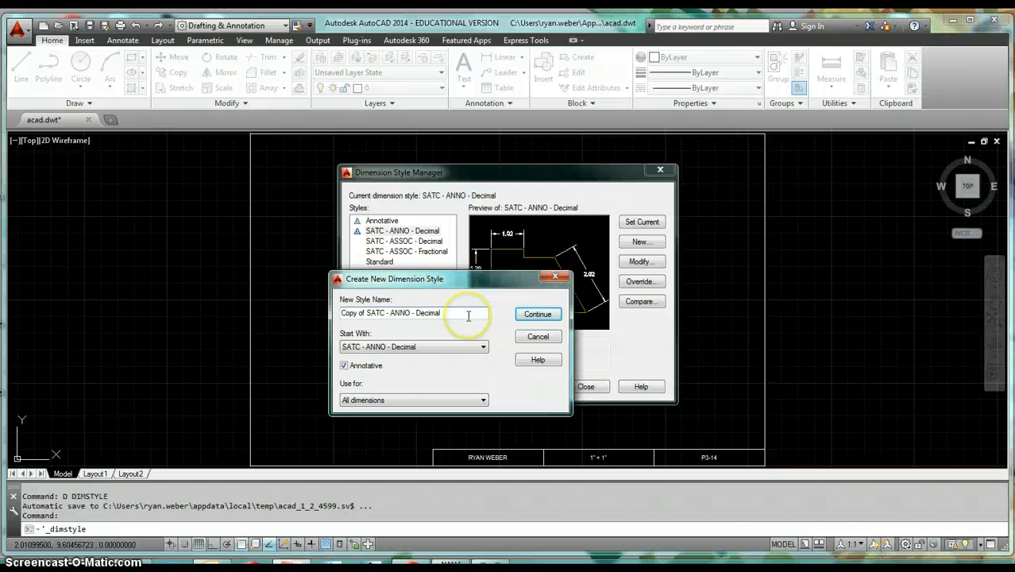
key("BackSpace")
key("BackSpace")
key("Delete")
key("Delete")
key("Delete")
key("Delete")
key("Delete")
key("Delete")
key("Delete")
key("Delete")
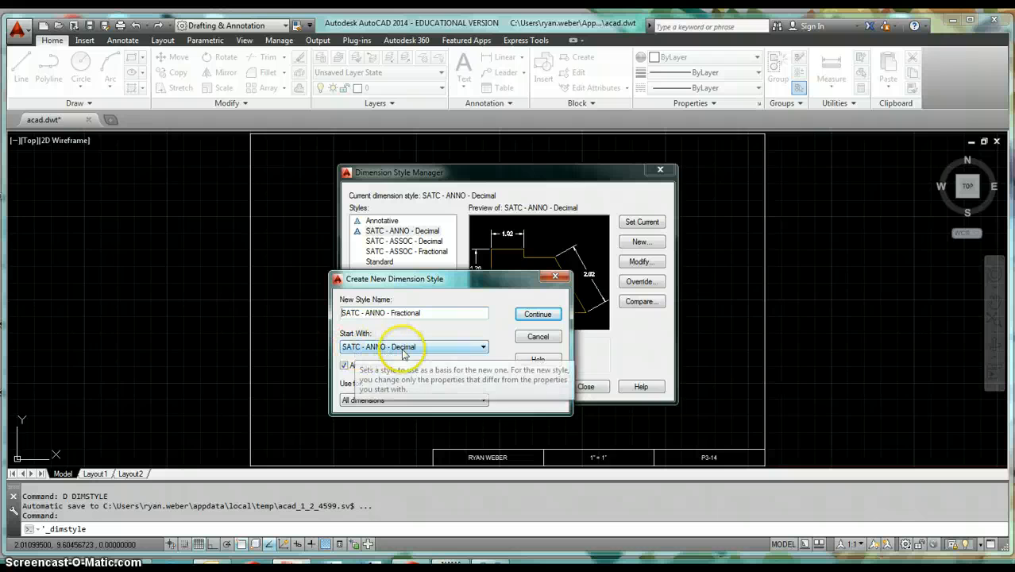
left_click(531, 316)
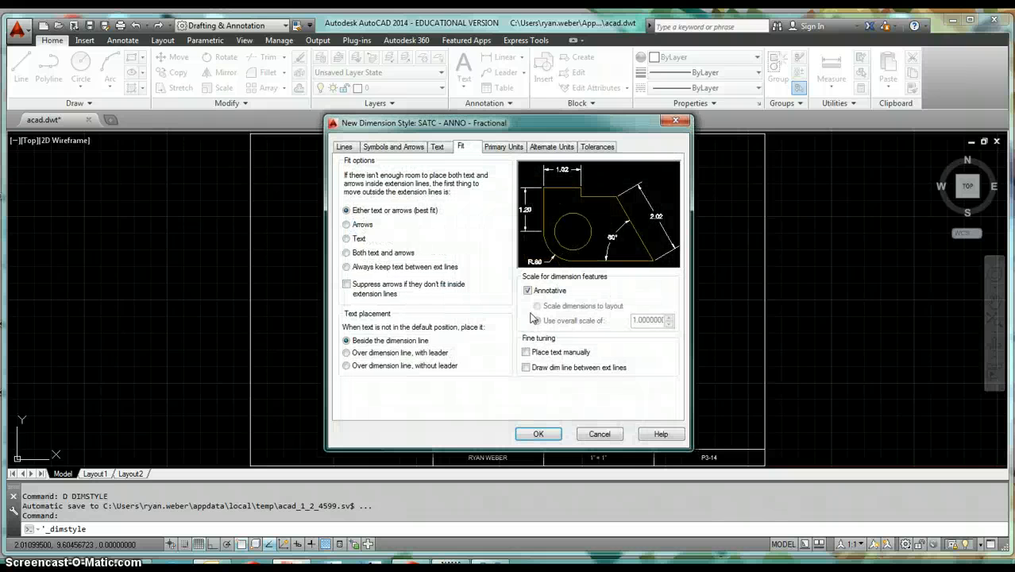
- Set primary units to Fractional with 0 1/16 precision and Horizontal fraction format, then accept the style
left_click(501, 151)
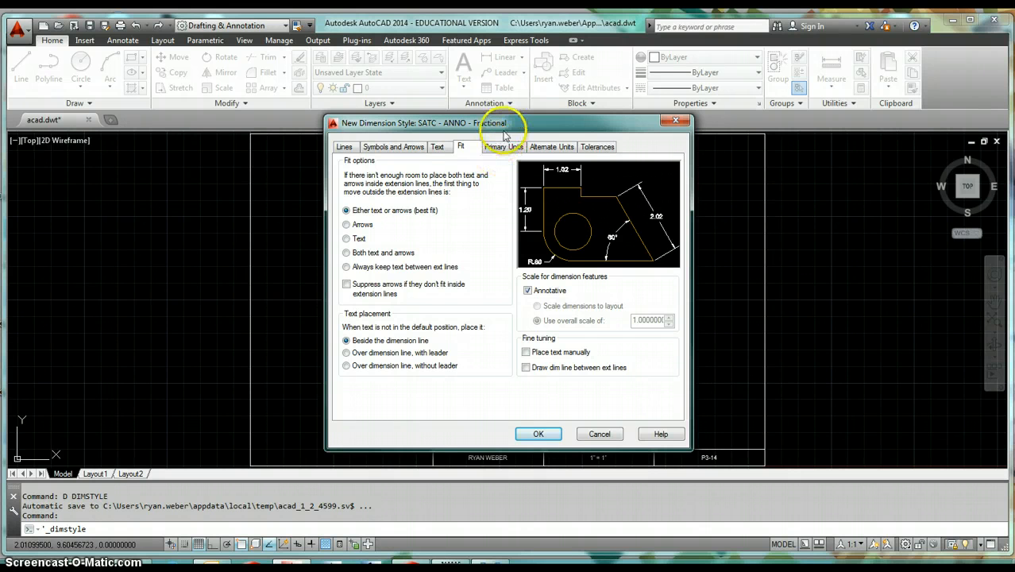
left_click(465, 174)
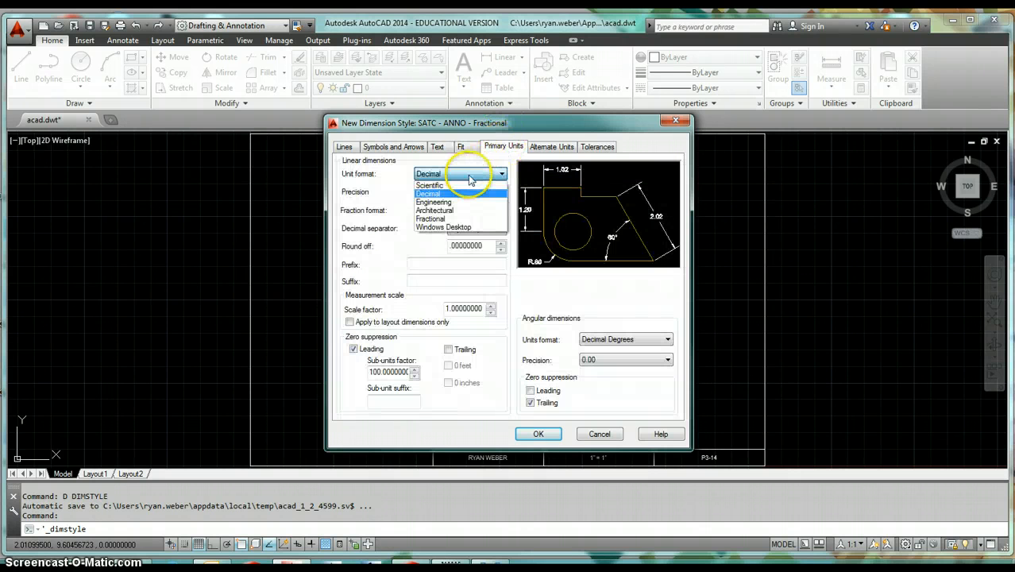
left_click(441, 218)
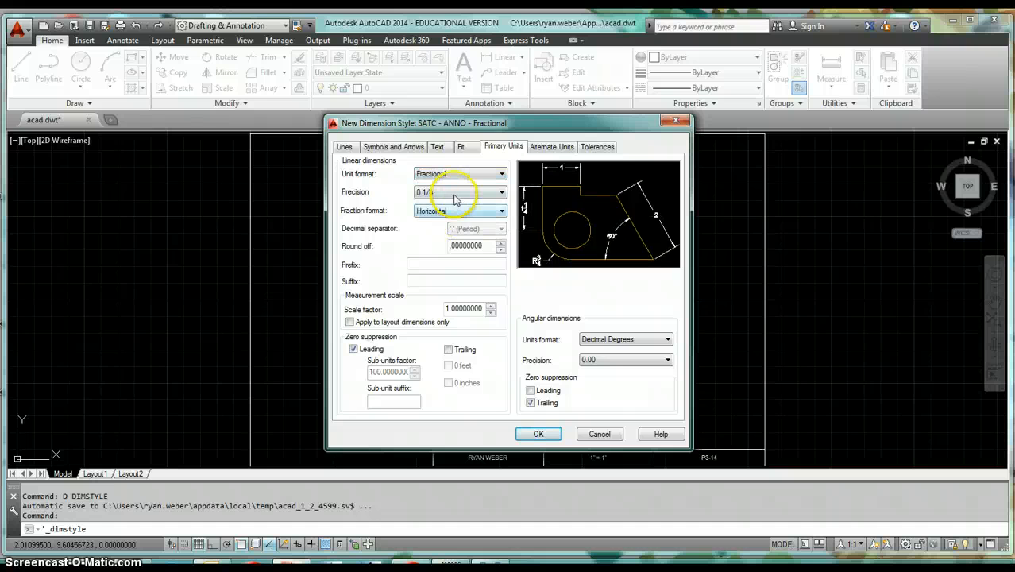
left_click(457, 193)
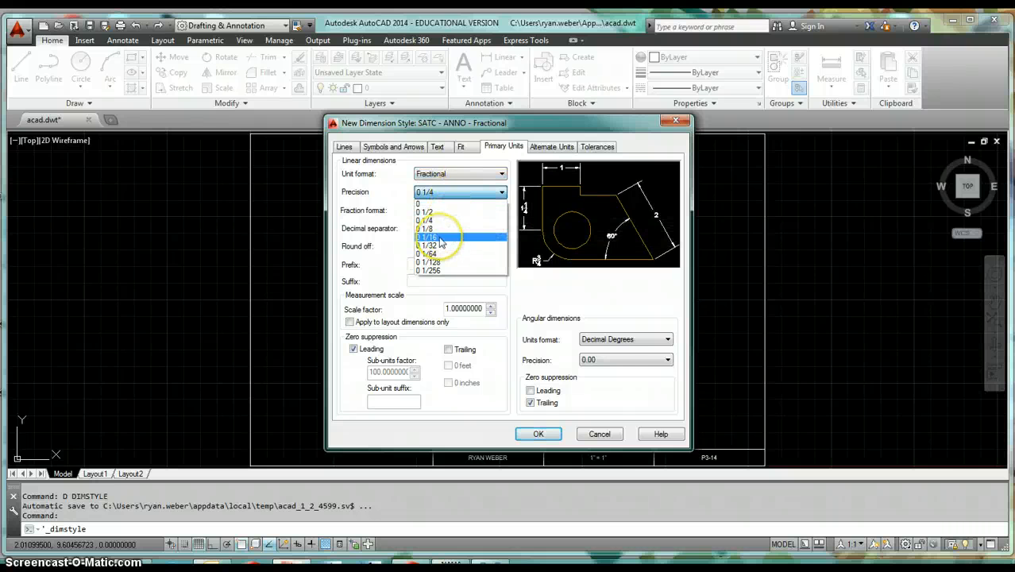
left_click(441, 236)
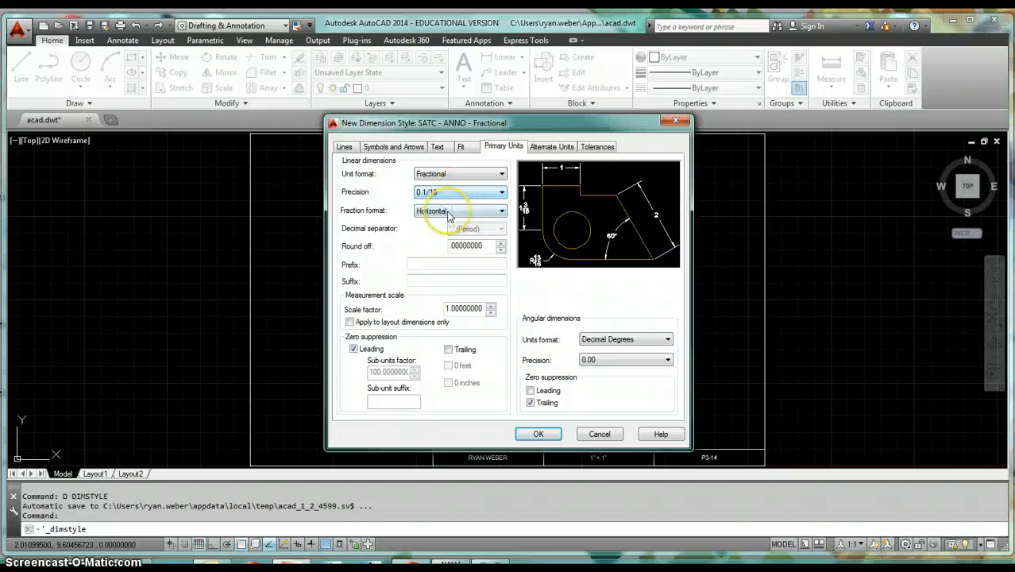
left_click(449, 211)
left_click(449, 222)
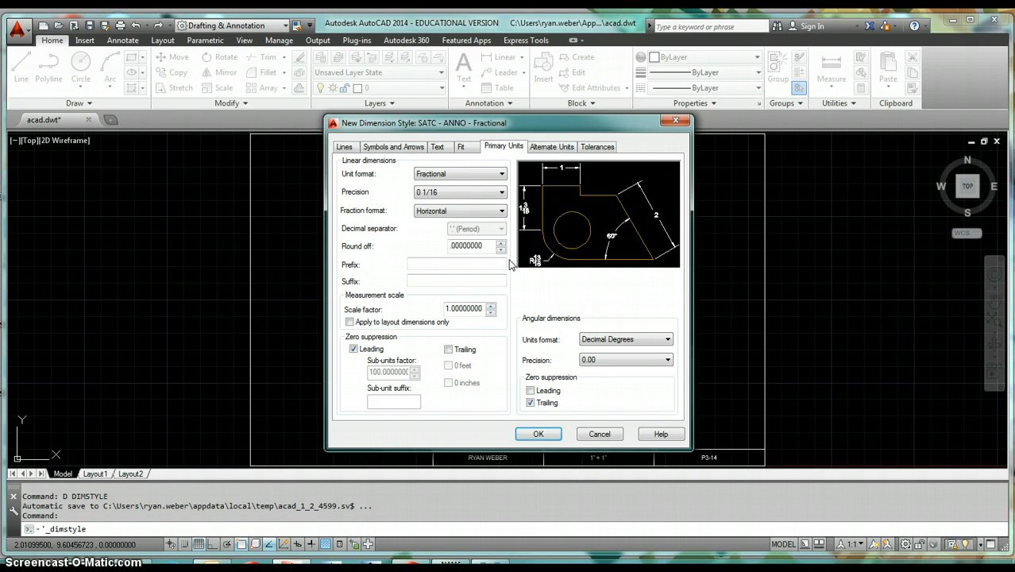
left_click(537, 433)
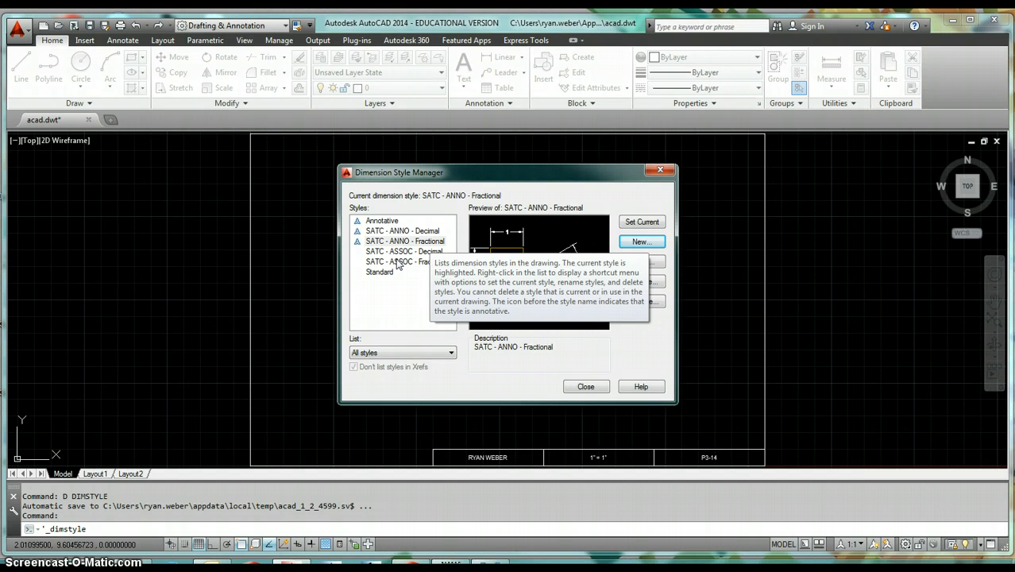
- Close the style manager, save the drawing as the acad AutoCAD Drawing Template replacing the existing file, and close the drawing
left_click(586, 386)
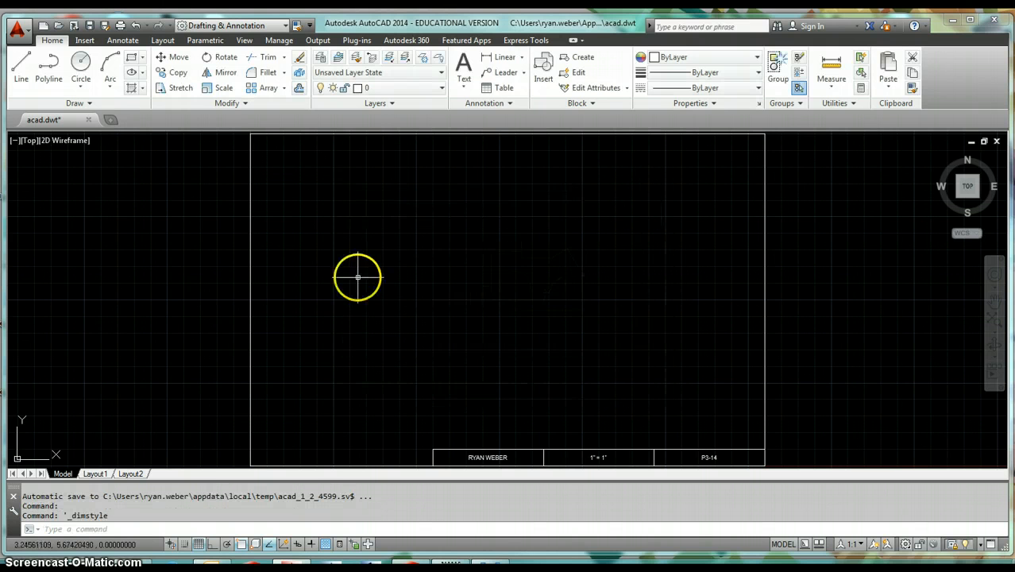
left_click(105, 27)
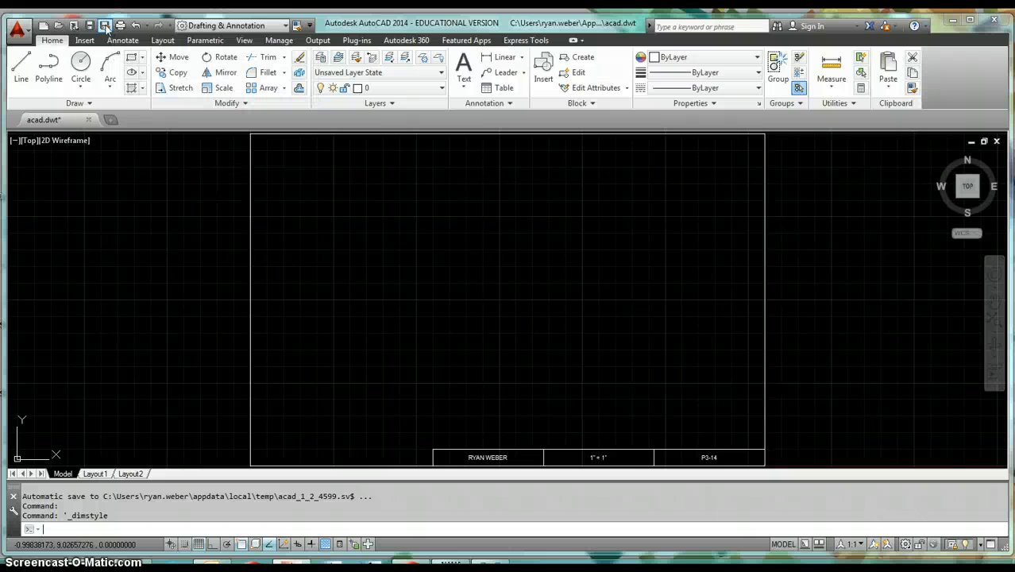
left_click(494, 429)
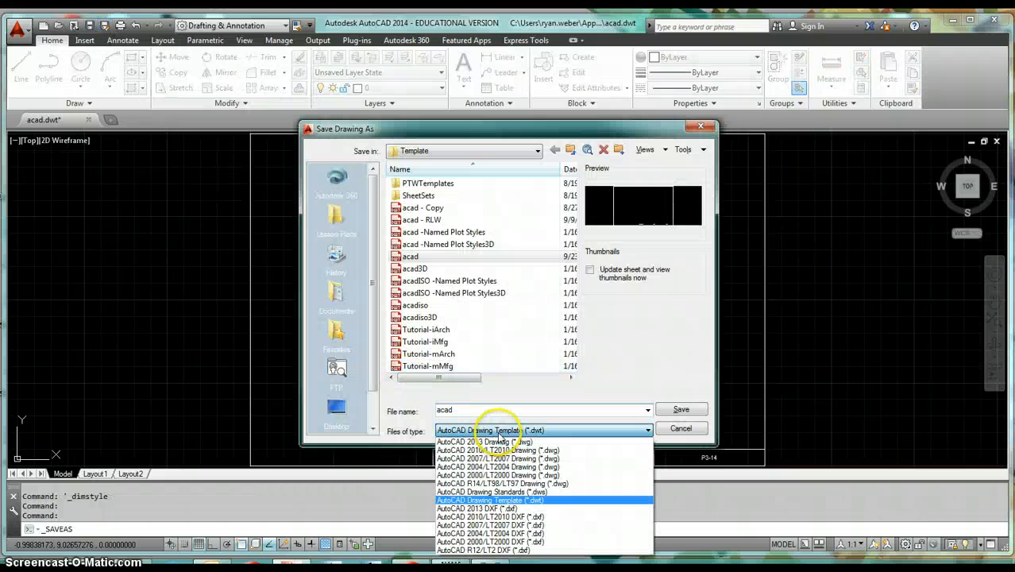
left_click(546, 442)
left_click(538, 431)
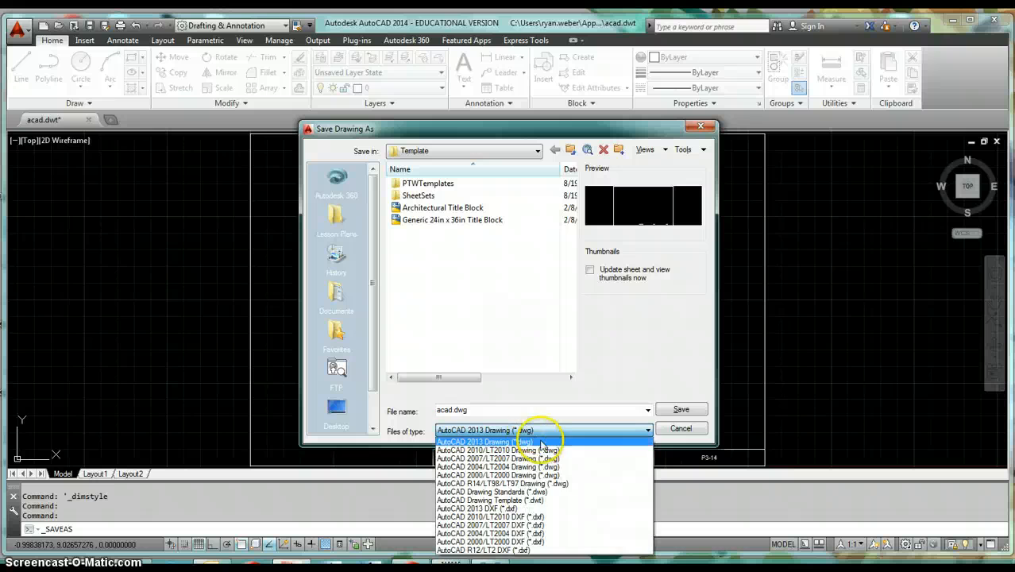
left_click(561, 501)
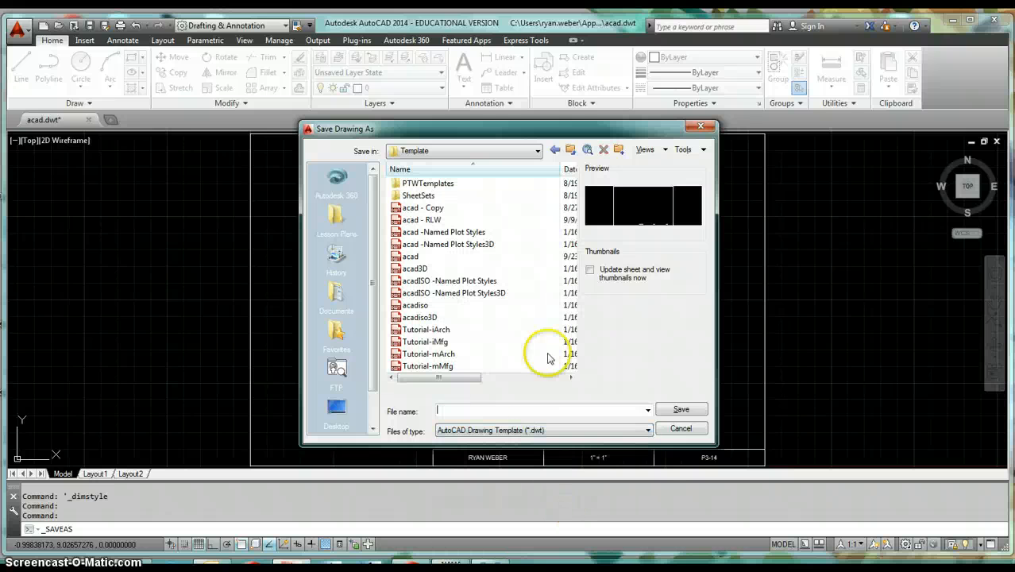
left_click(414, 257)
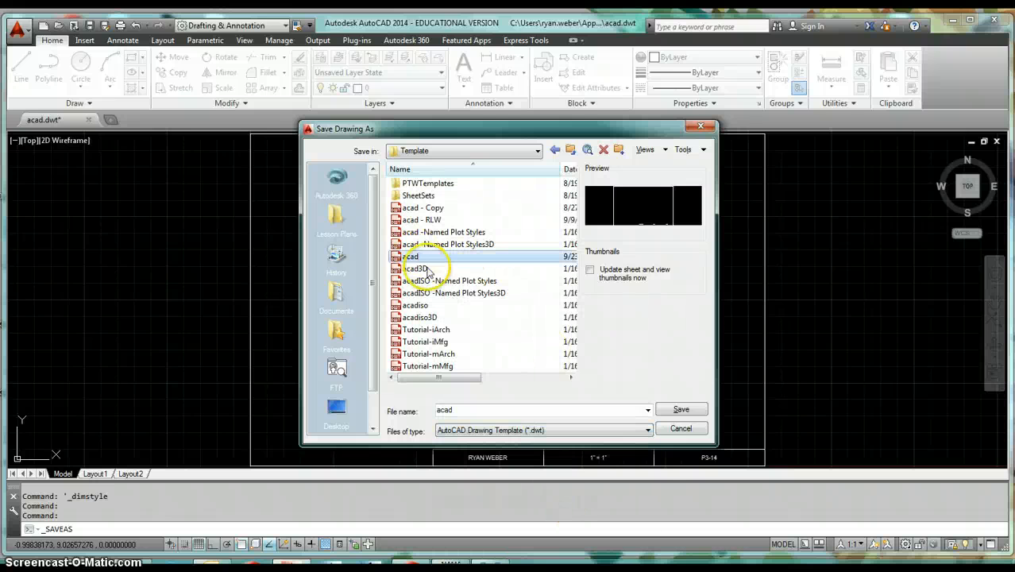
left_click(681, 409)
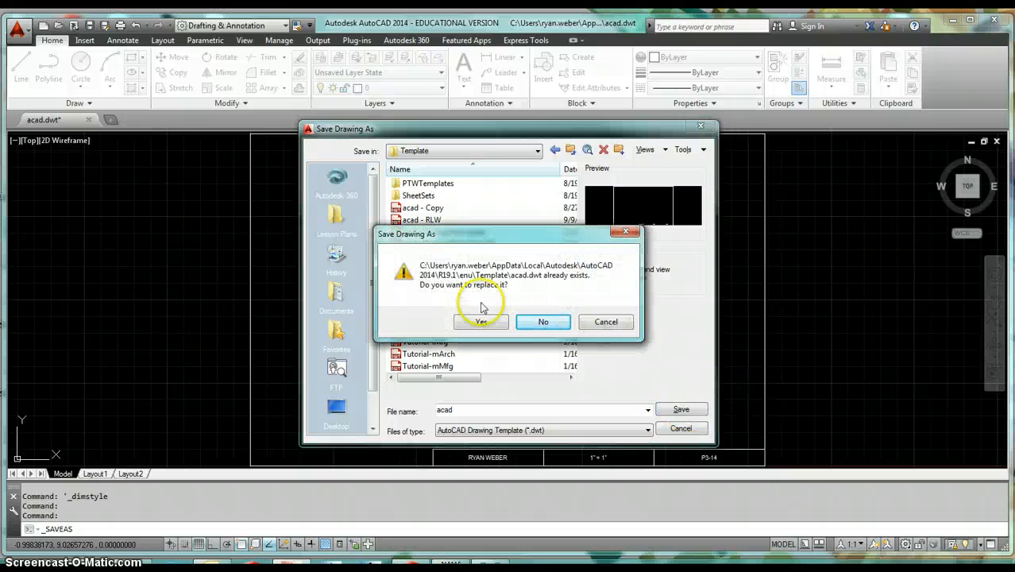
left_click(469, 323)
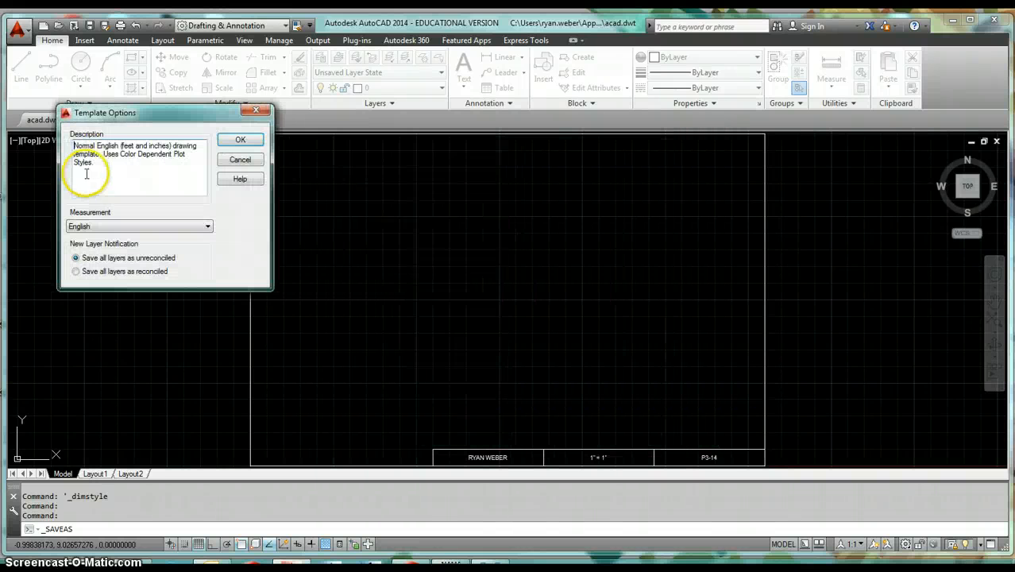
left_click(241, 140)
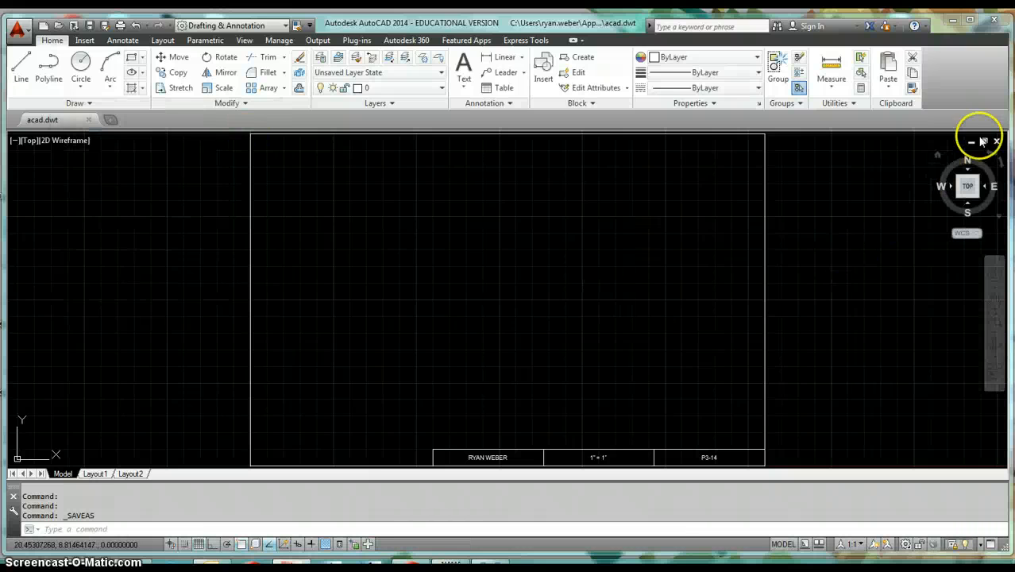
left_click(997, 142)
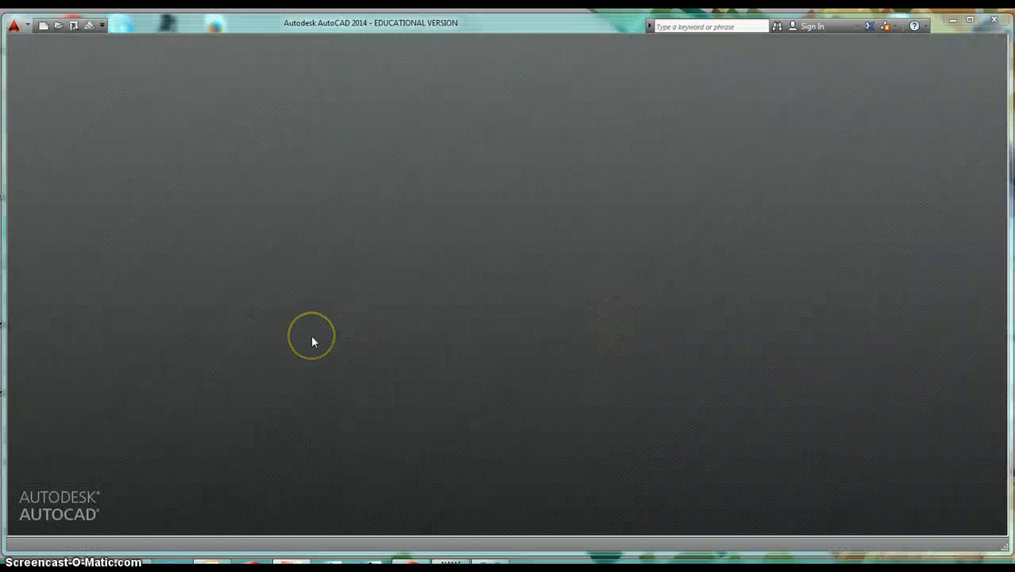